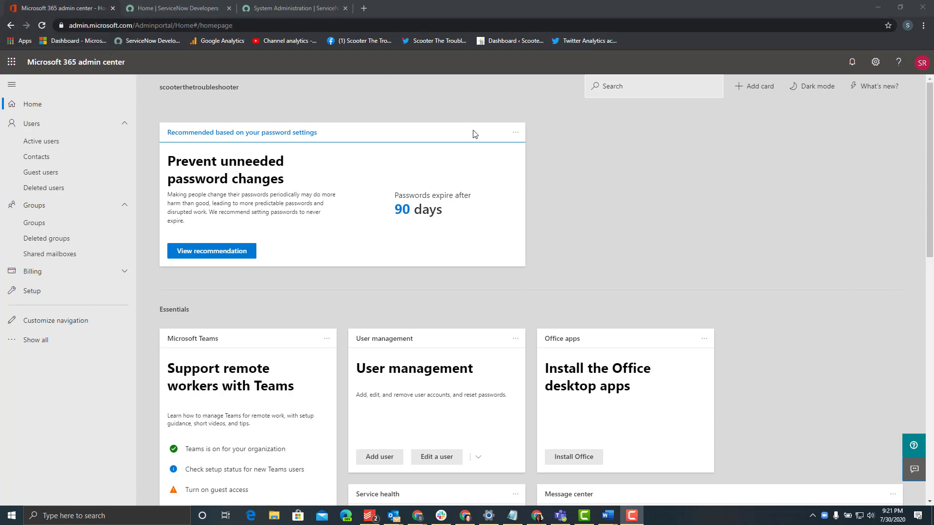
- Review the list of active users in the Microsoft 365 tenant
{"action": "left_click", "coordinate": [48, 141]}
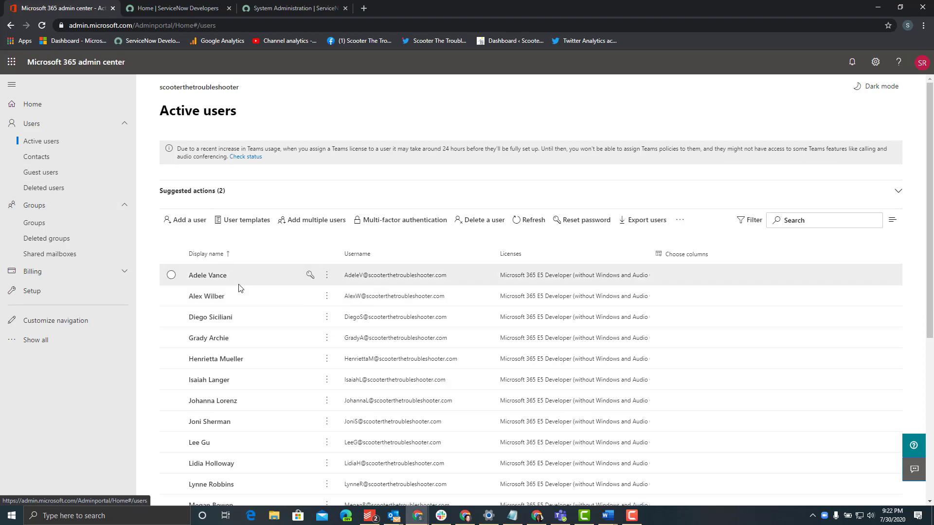
{"action": "scroll", "coordinate": [246, 298], "scroll_direction": "down", "scroll_amount": 2}
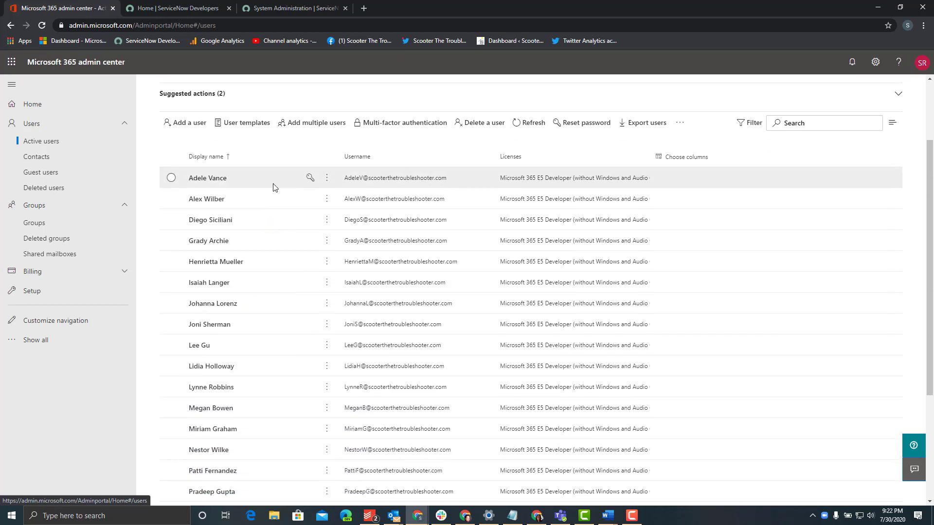
{"action": "scroll", "coordinate": [296, 437], "scroll_direction": "down", "scroll_amount": 2}
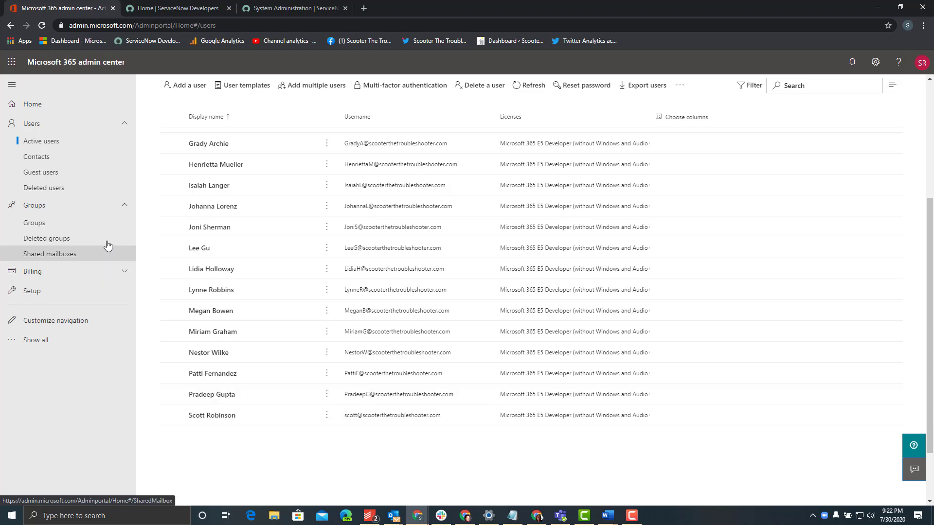
- Look at the ServiceNow developer home page and the instance's System Administration page, and return to the Microsoft 365 admin center
{"action": "left_click", "coordinate": [176, 13]}
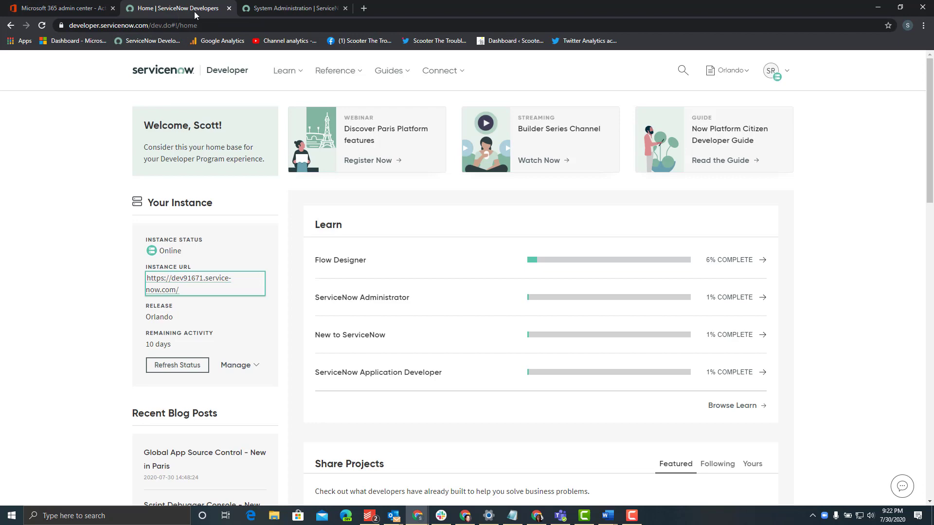
{"action": "left_click", "coordinate": [295, 14]}
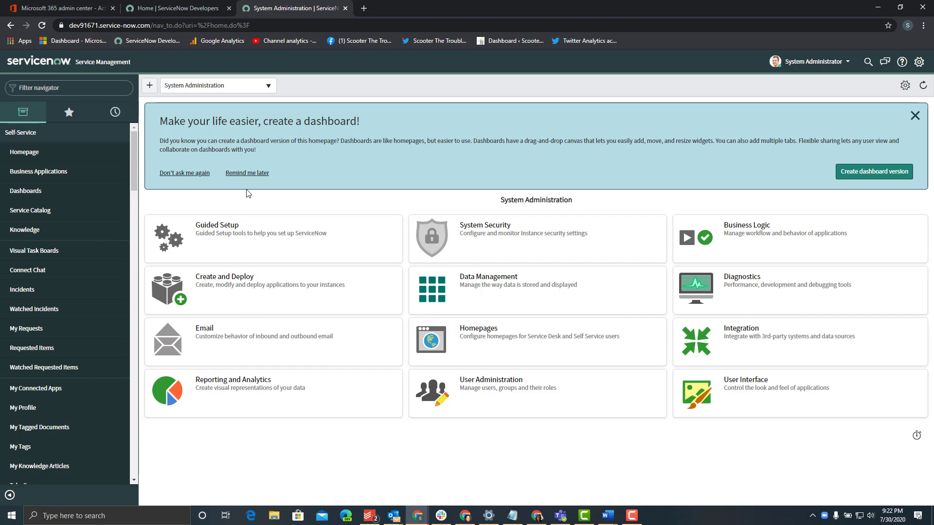
{"action": "left_click", "coordinate": [81, 15]}
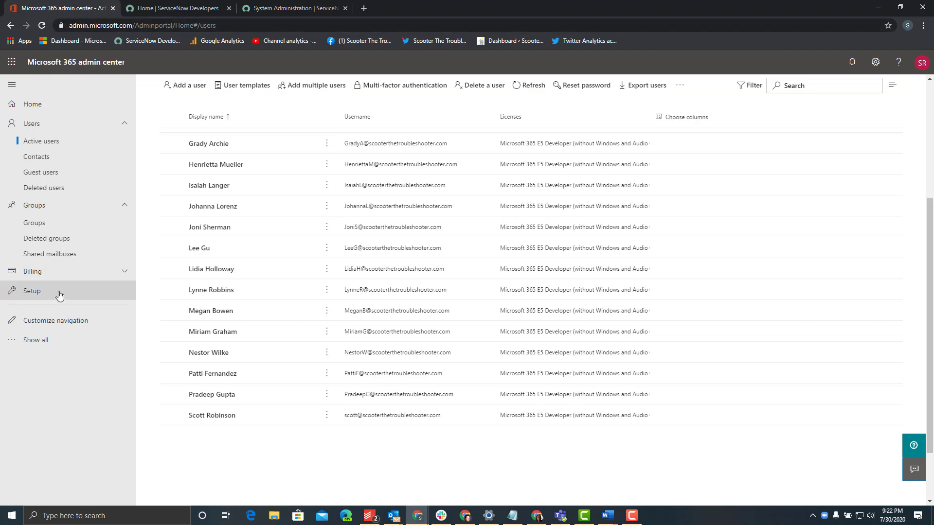
- Switch to the Azure Active Directory admin center and open the tenant's list of enterprise applications
{"action": "left_click", "coordinate": [40, 340]}
{"action": "scroll", "coordinate": [71, 349], "scroll_direction": "down", "scroll_amount": 3}
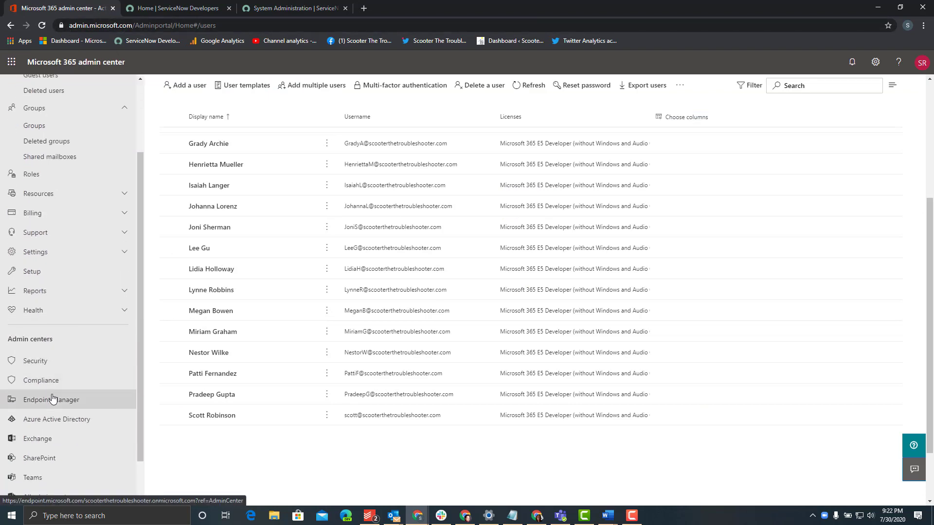
{"action": "left_click", "coordinate": [48, 420]}
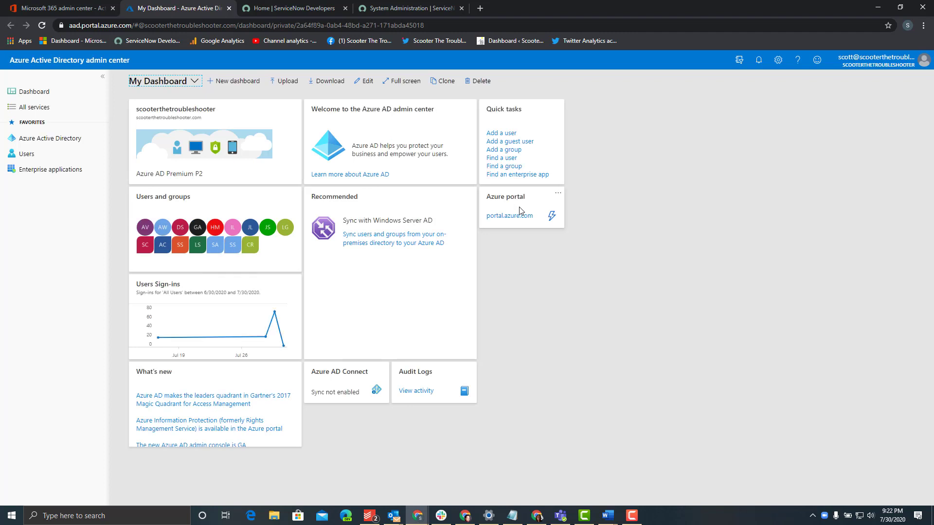
{"action": "left_click", "coordinate": [61, 139]}
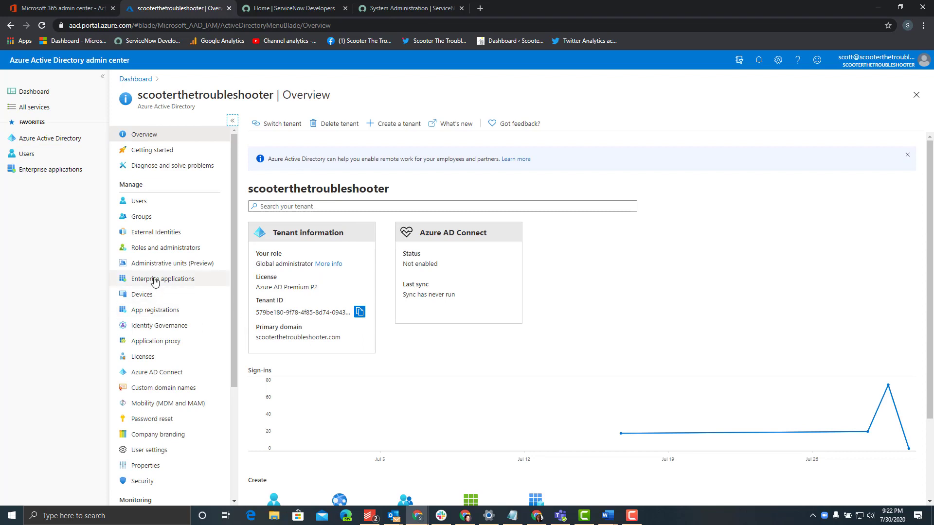
{"action": "left_click", "coordinate": [183, 285]}
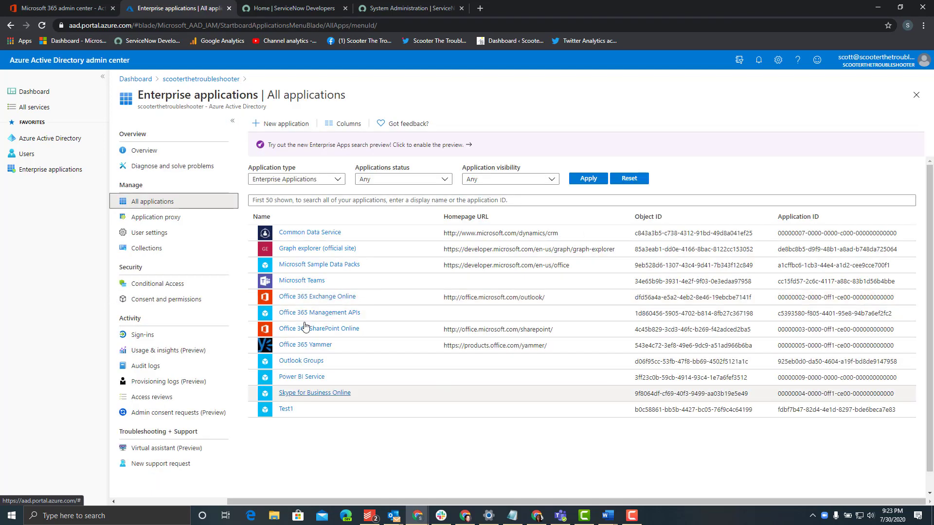
- Find ServiceNow in the application gallery and add it as a new enterprise application
{"action": "left_click", "coordinate": [287, 126]}
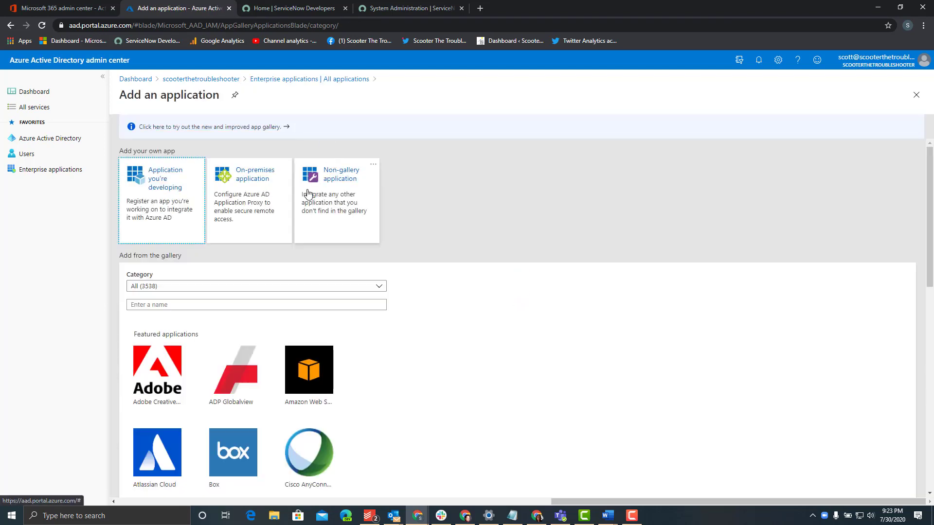
{"action": "left_click", "coordinate": [198, 303]}
{"action": "type", "text": "s"}
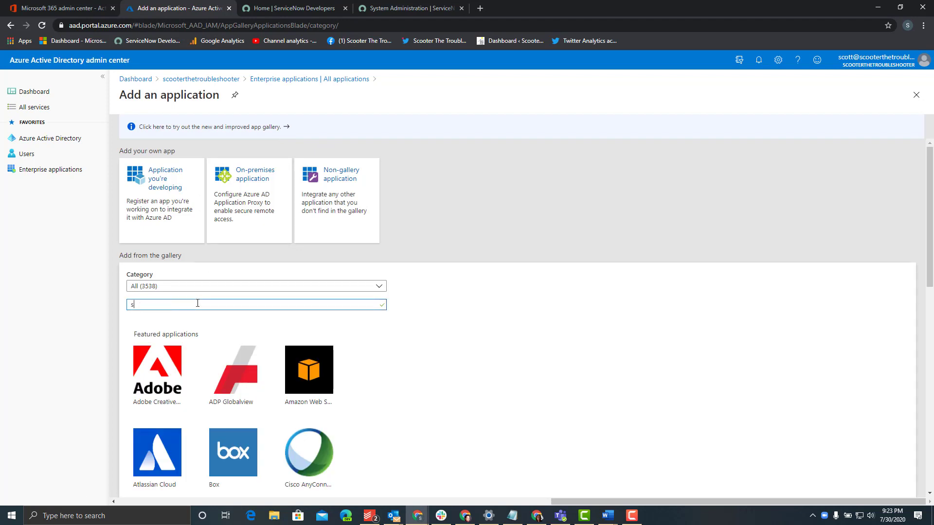
{"action": "type", "text": "ervicenow"}
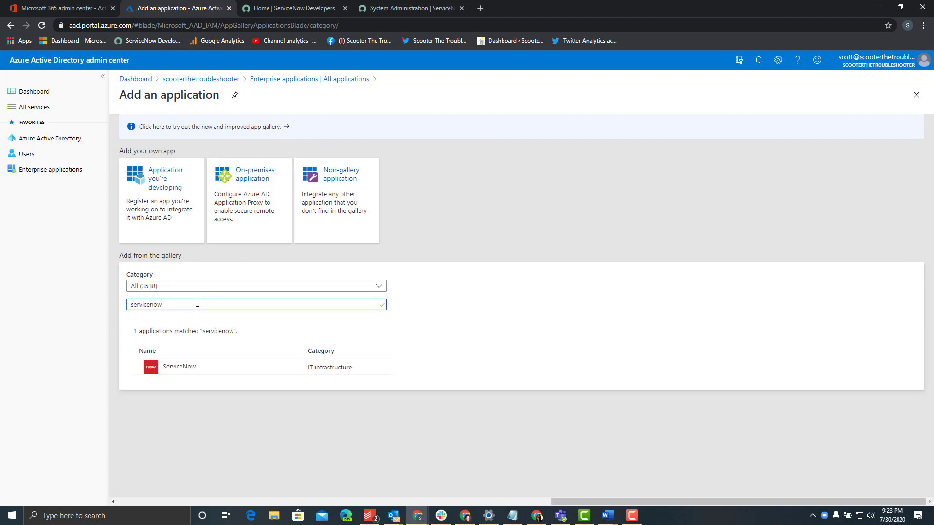
{"action": "left_click", "coordinate": [181, 366]}
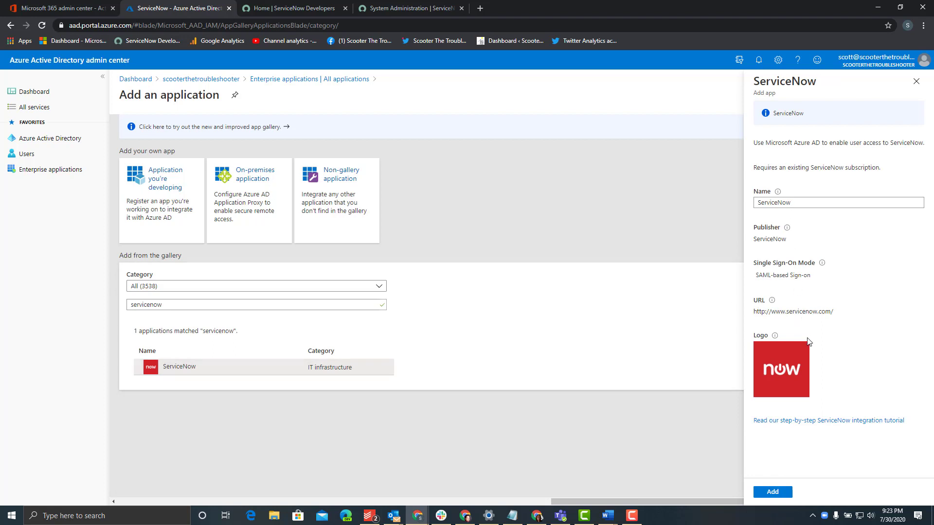
{"action": "left_click", "coordinate": [776, 493]}
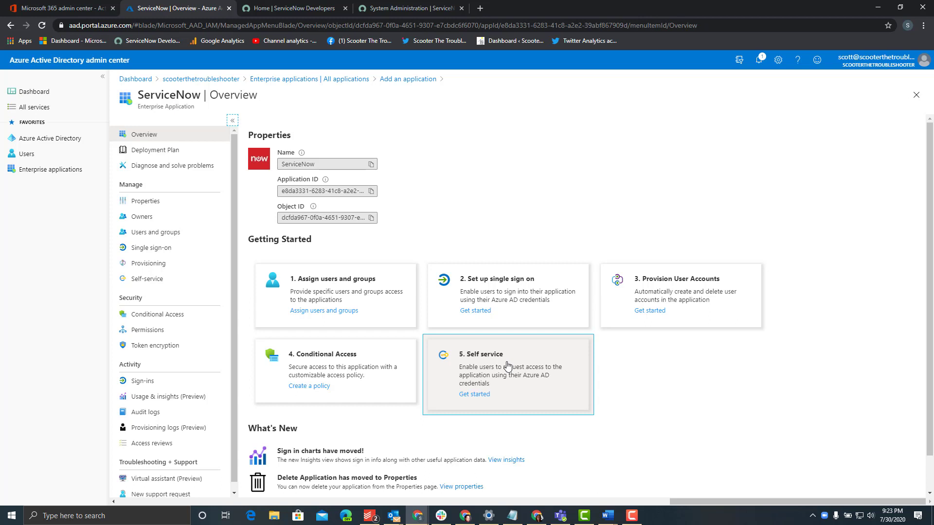
- Rename the ServiceNow enterprise application to "ServiceNow Provisioning" and save its properties
{"action": "left_click", "coordinate": [173, 210]}
{"action": "left_click", "coordinate": [438, 162]}
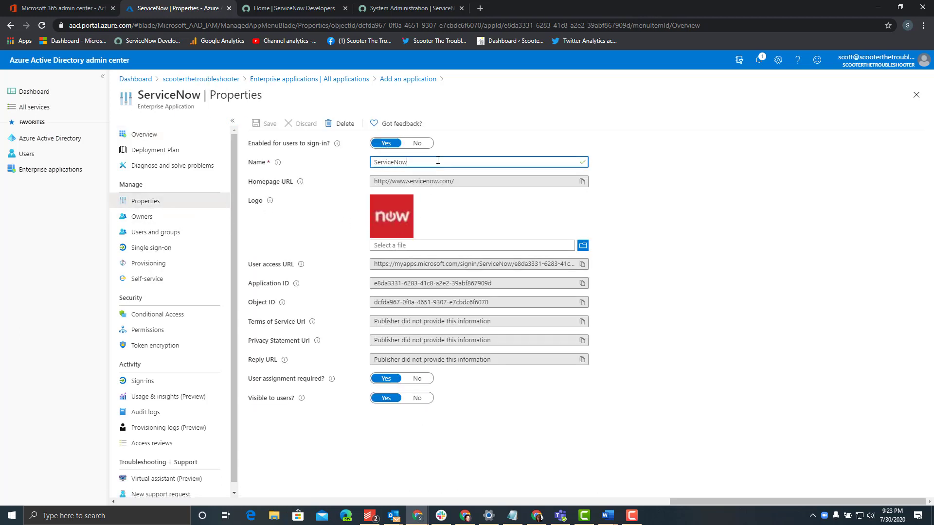
{"action": "type", "text": "Provisioning"}
{"action": "left_click", "coordinate": [267, 124]}
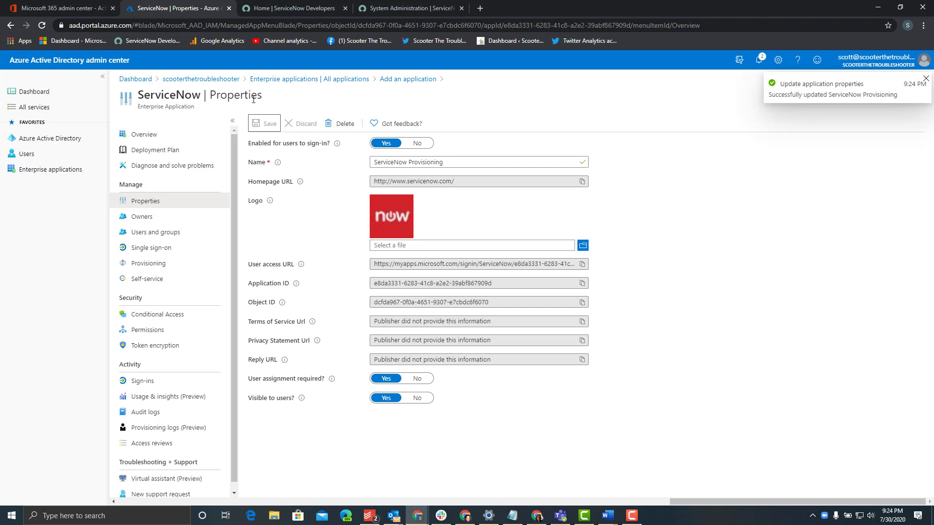
- Open the application's user account provisioning setup and set the provisioning mode to Automatic
{"action": "left_click", "coordinate": [146, 135]}
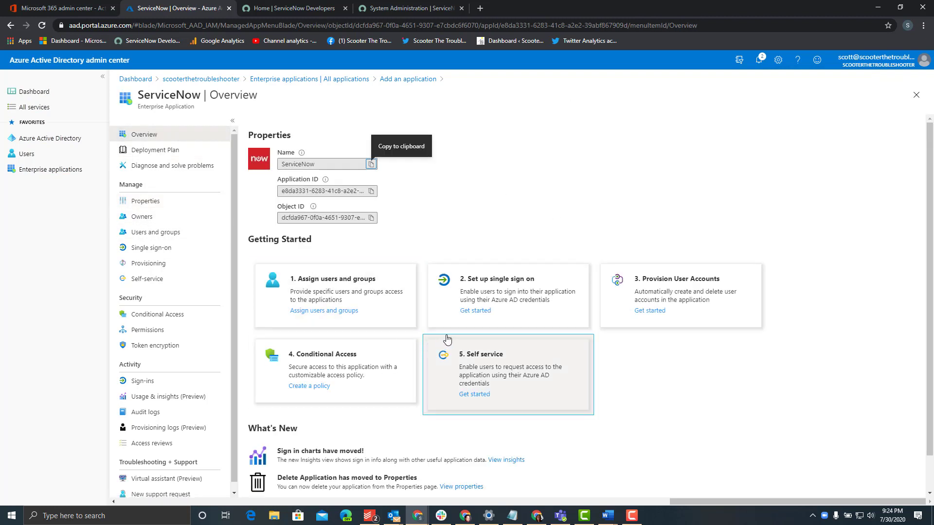
{"action": "left_click", "coordinate": [713, 288]}
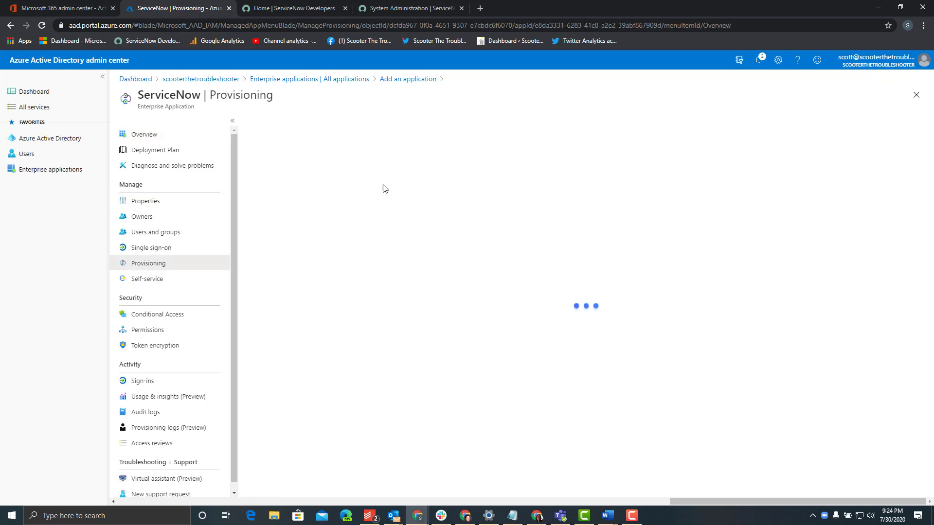
{"action": "left_click", "coordinate": [570, 286]}
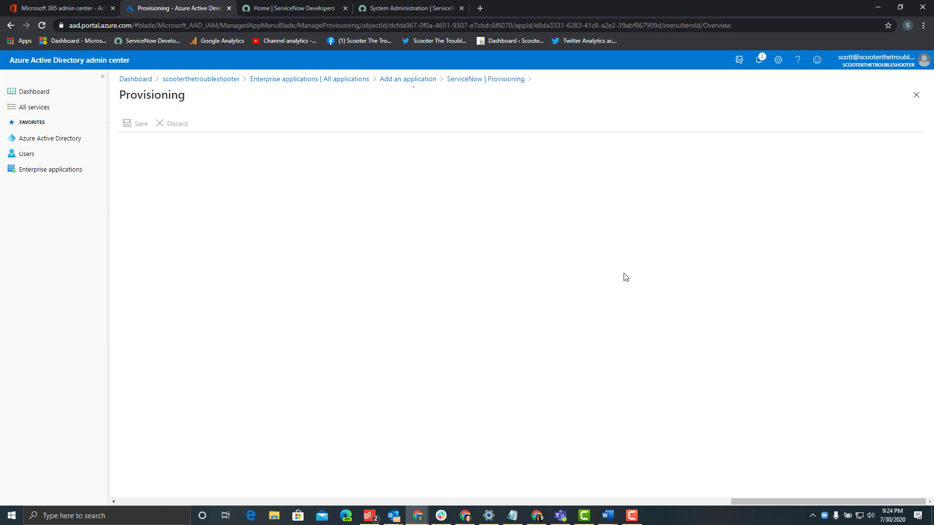
{"action": "left_click", "coordinate": [296, 152]}
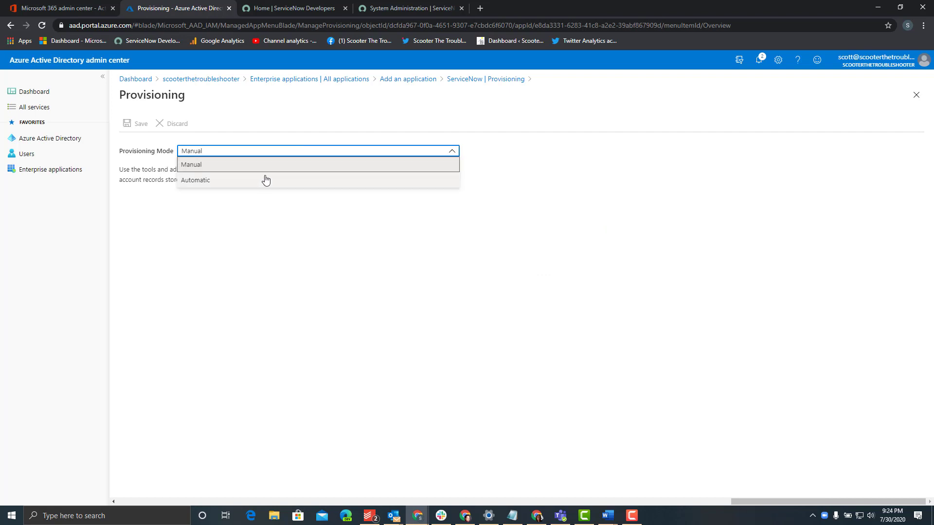
{"action": "left_click", "coordinate": [227, 179]}
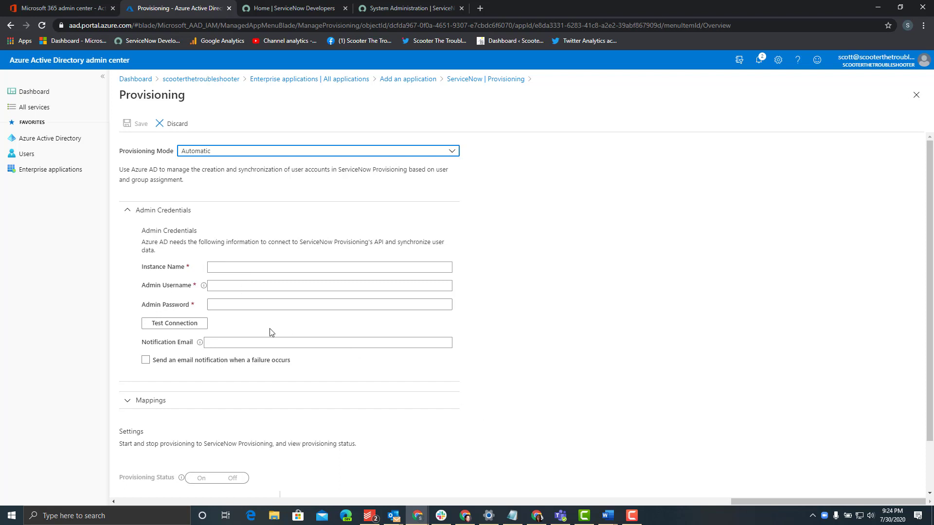
{"action": "left_click", "coordinate": [233, 305]}
- Switch to the ServiceNow instance, open High Security Settings and locate the strict security option for incoming SOAP requests
{"action": "left_click", "coordinate": [415, 10]}
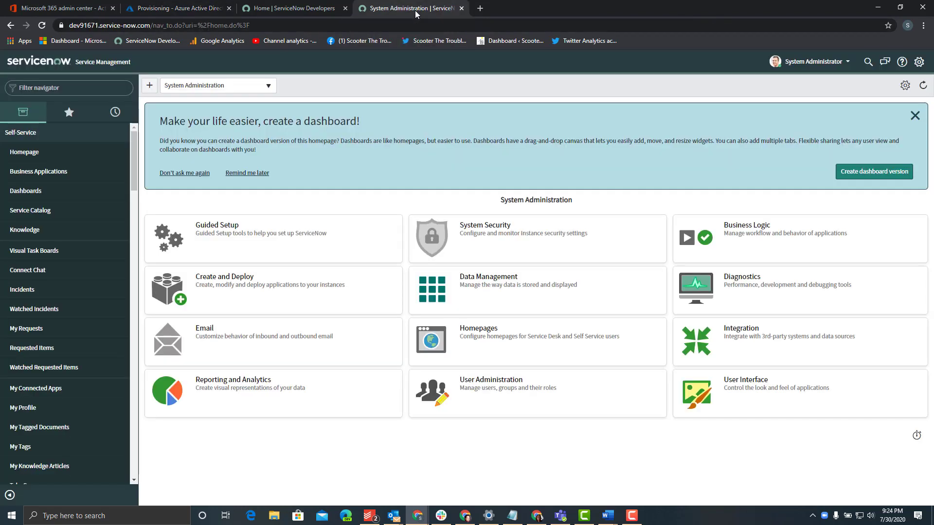
{"action": "left_click", "coordinate": [110, 92]}
{"action": "type", "text": "high"}
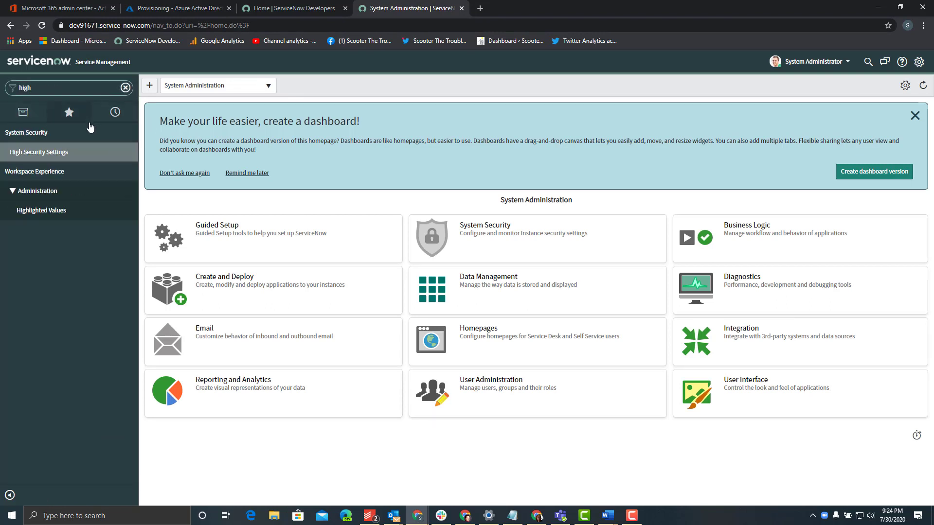
{"action": "left_click", "coordinate": [65, 153]}
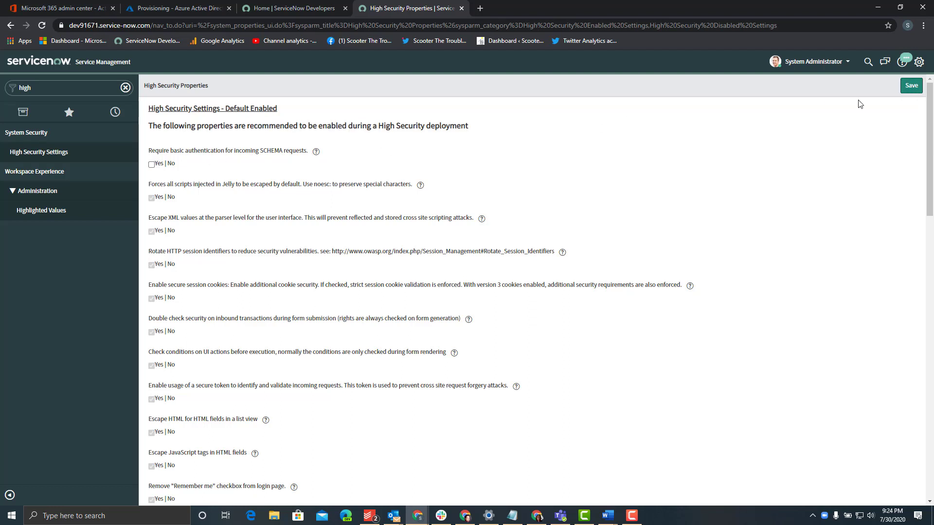
{"action": "left_click", "coordinate": [909, 87]}
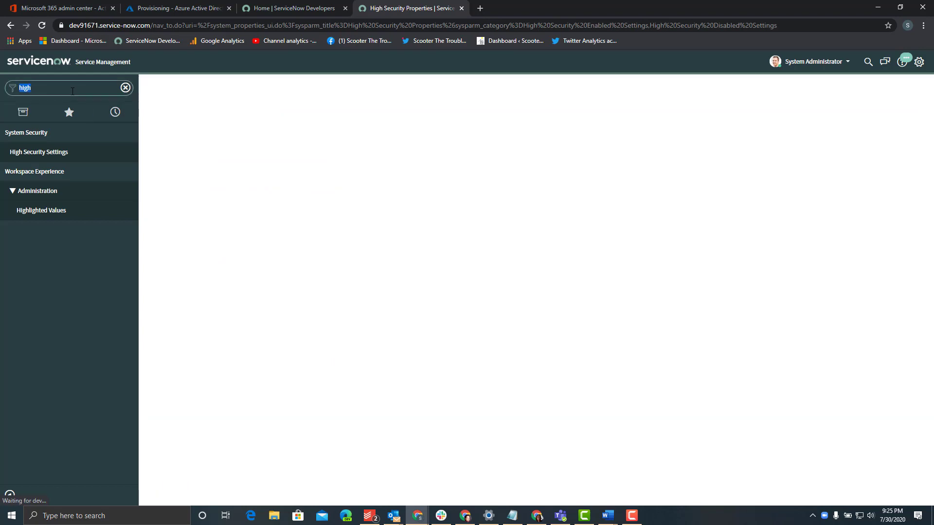
{"action": "scroll", "coordinate": [295, 337], "scroll_direction": "down", "scroll_amount": 4}
{"action": "scroll", "coordinate": [295, 337], "scroll_direction": "down", "scroll_amount": 1}
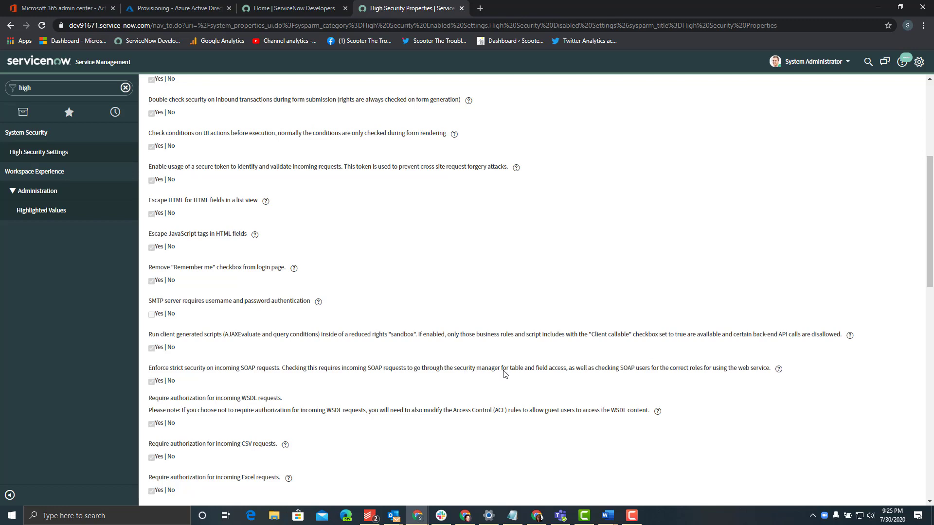
{"action": "scroll", "coordinate": [703, 375], "scroll_direction": "up", "scroll_amount": 1}
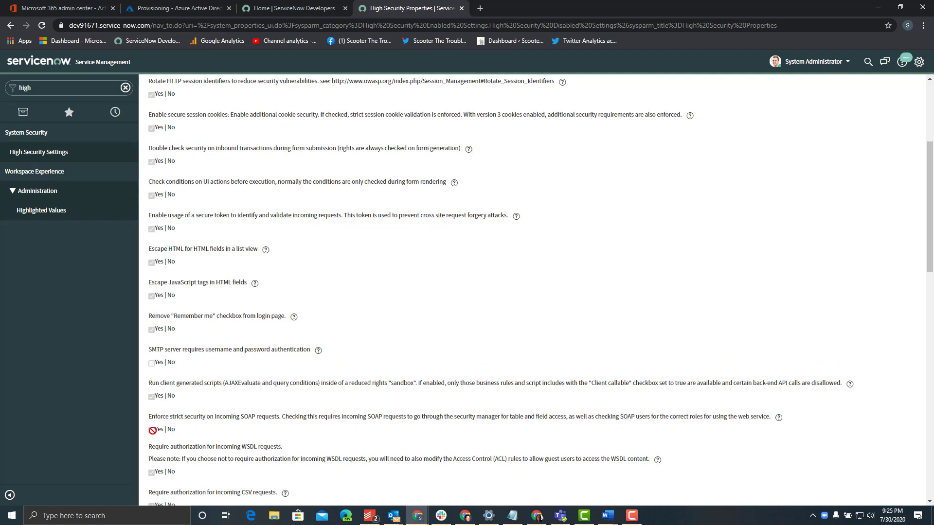
- Elevate the System Administrator's session privileges with the security_admin role
{"action": "left_click", "coordinate": [793, 62]}
{"action": "left_click", "coordinate": [792, 104]}
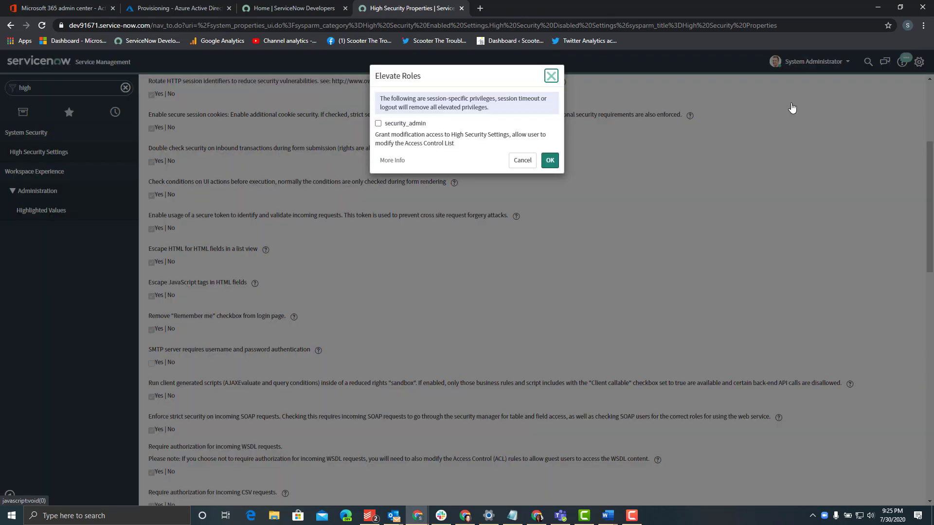
{"action": "left_click", "coordinate": [386, 124]}
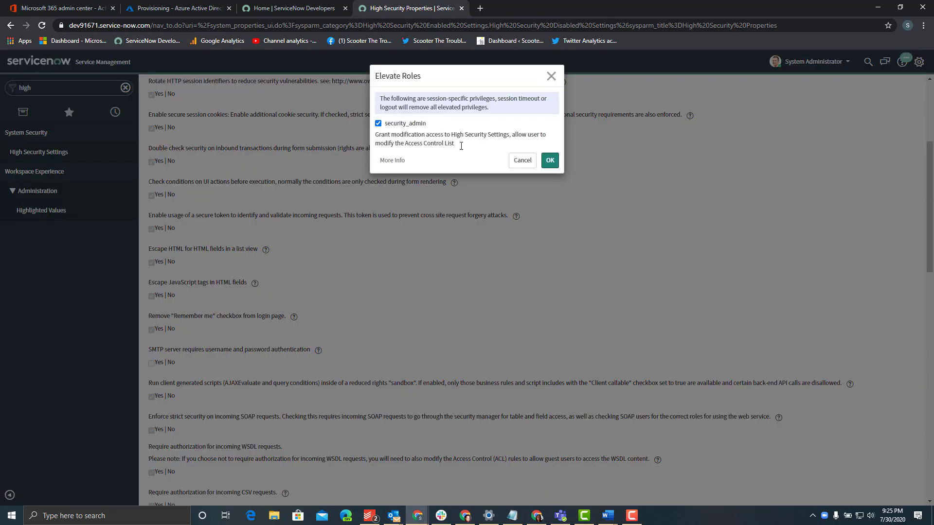
{"action": "left_click", "coordinate": [549, 163]}
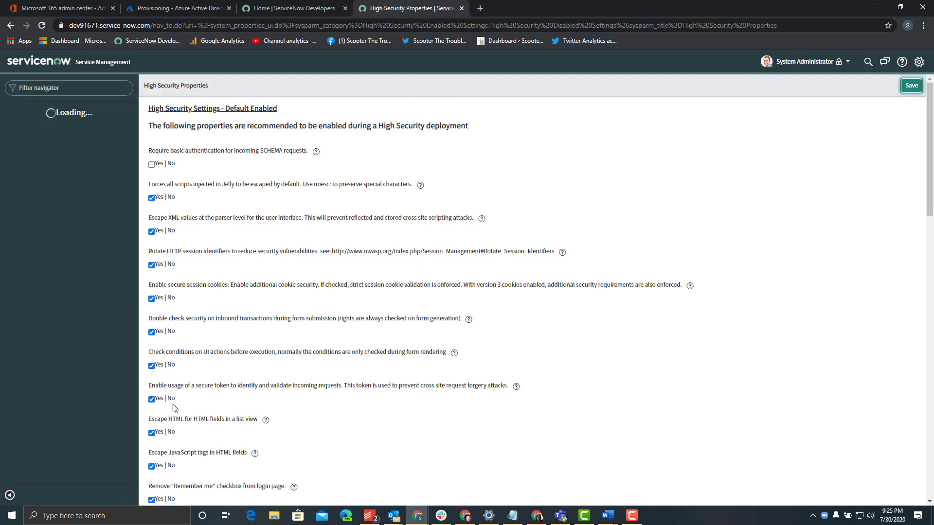
- Disable "Enforce strict security on incoming SOAP requests" and save the High Security properties
{"action": "scroll", "coordinate": [160, 396], "scroll_direction": "down", "scroll_amount": 1}
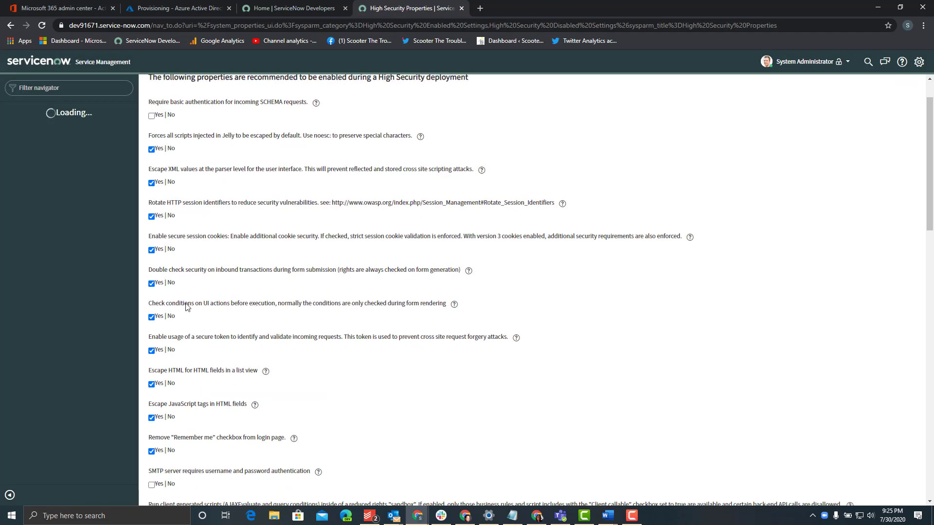
{"action": "scroll", "coordinate": [185, 384], "scroll_direction": "down", "scroll_amount": 3}
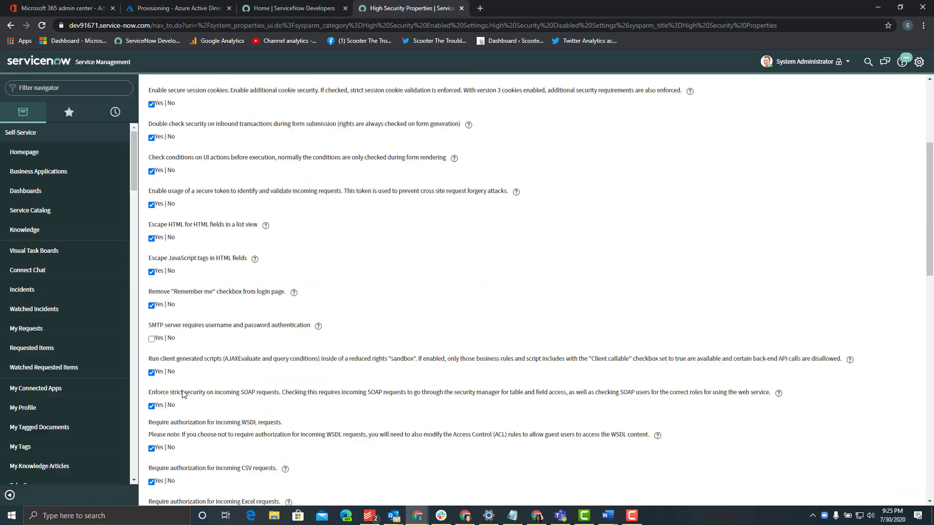
{"action": "left_click", "coordinate": [152, 405]}
{"action": "scroll", "coordinate": [857, 163], "scroll_direction": "up", "scroll_amount": 5}
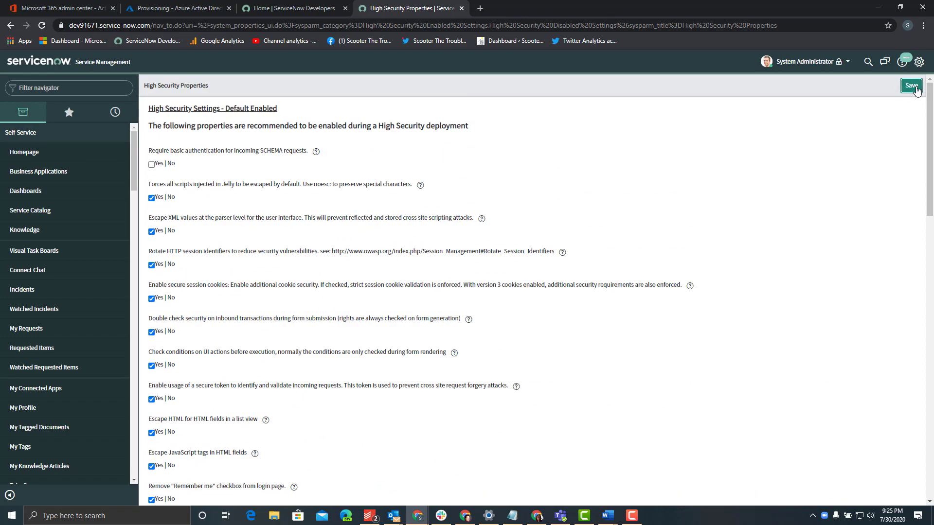
{"action": "left_click", "coordinate": [911, 86]}
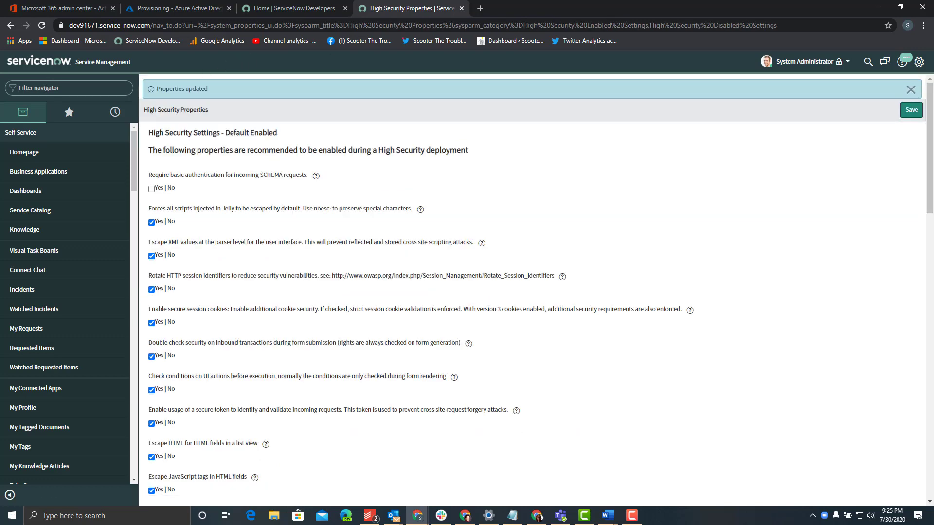
- Open the Web Services system properties, disable "Require basic authorization for incoming SOAP requests" and save
{"action": "type", "text": "properties"}
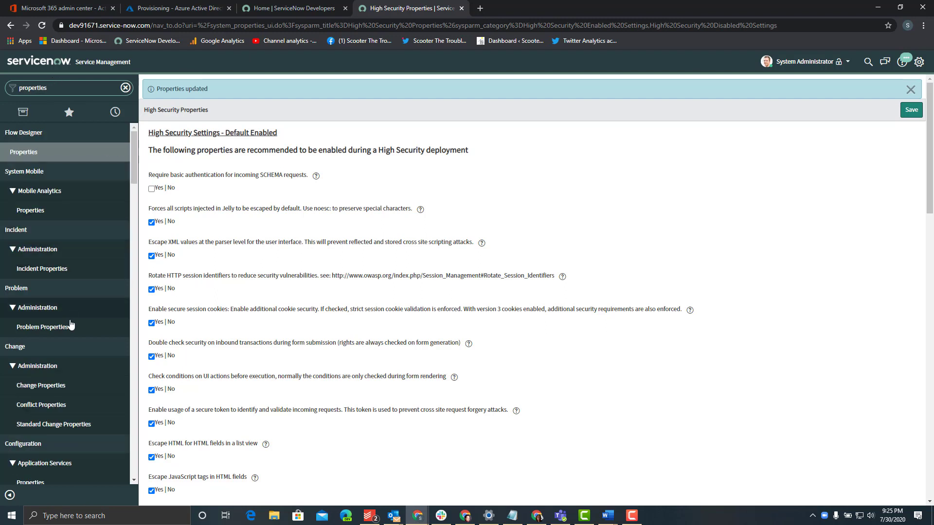
{"action": "scroll", "coordinate": [73, 326], "scroll_direction": "down", "scroll_amount": 8}
{"action": "scroll", "coordinate": [76, 328], "scroll_direction": "down", "scroll_amount": 10}
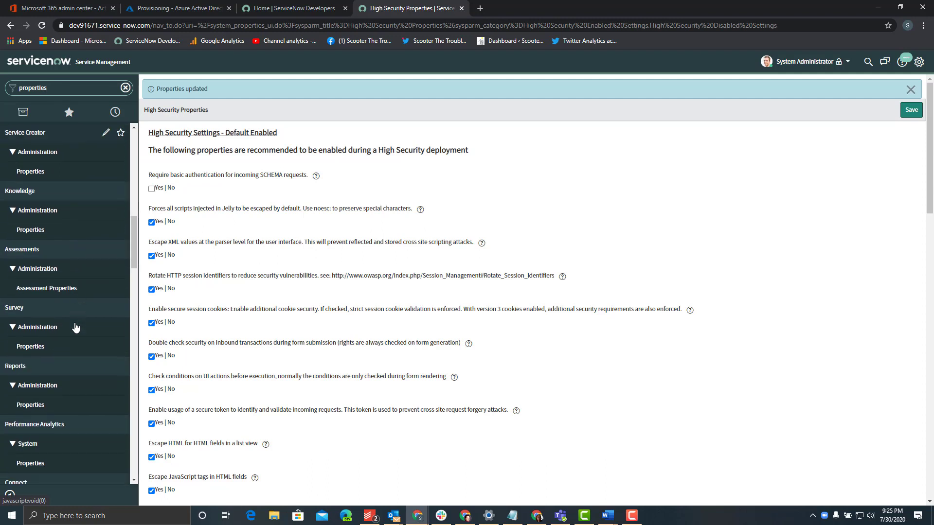
{"action": "scroll", "coordinate": [75, 327], "scroll_direction": "down", "scroll_amount": 10}
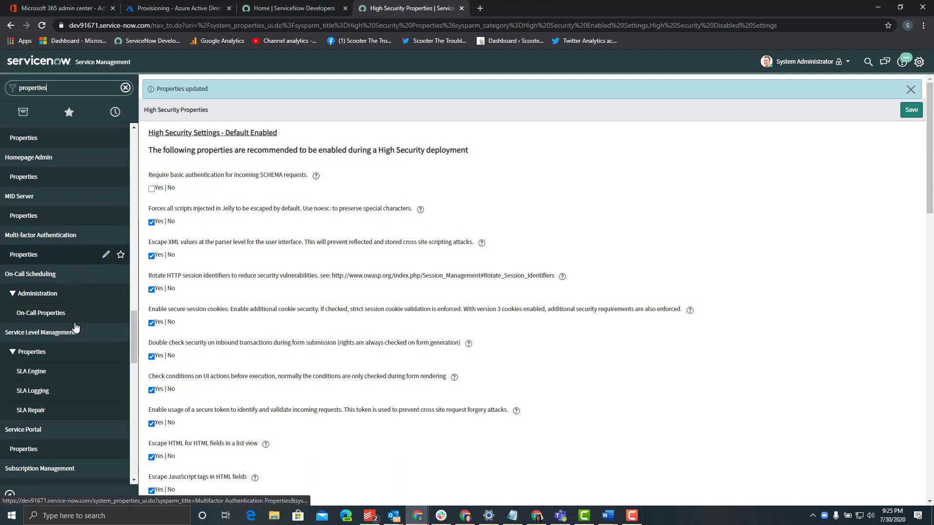
{"action": "scroll", "coordinate": [76, 327], "scroll_direction": "down", "scroll_amount": 5}
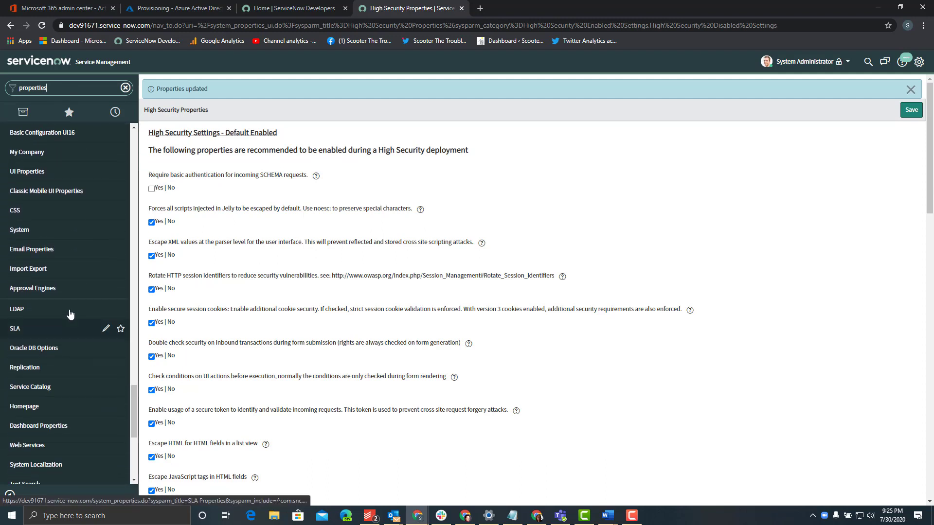
{"action": "scroll", "coordinate": [44, 370], "scroll_direction": "down", "scroll_amount": 5}
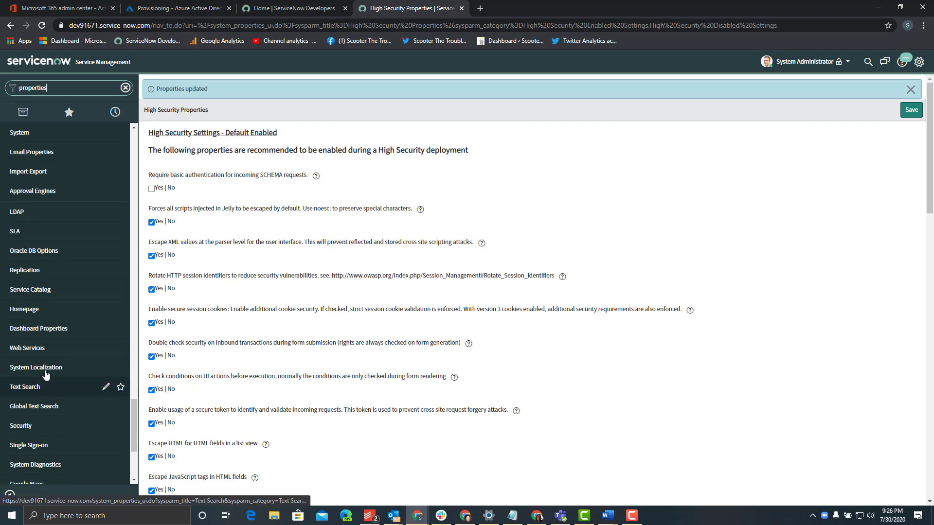
{"action": "left_click", "coordinate": [44, 347]}
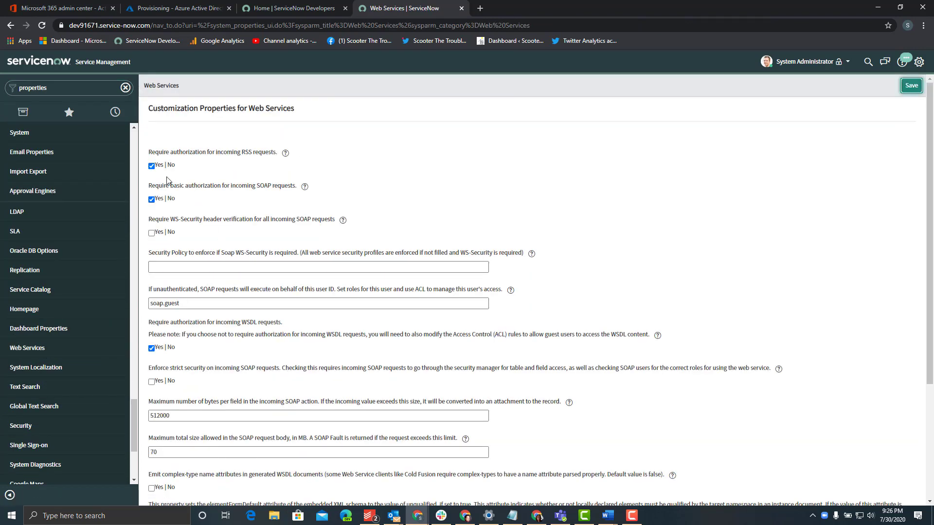
{"action": "left_click", "coordinate": [151, 200]}
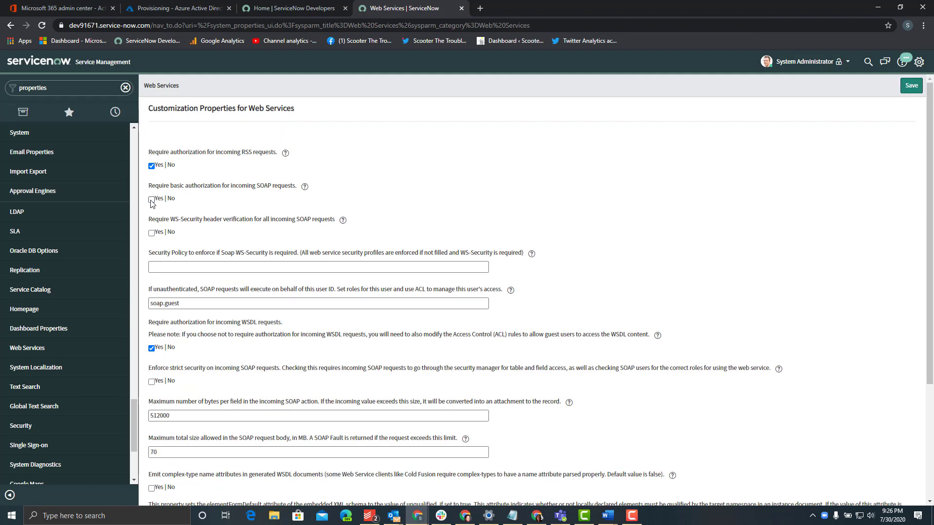
{"action": "left_click", "coordinate": [911, 86]}
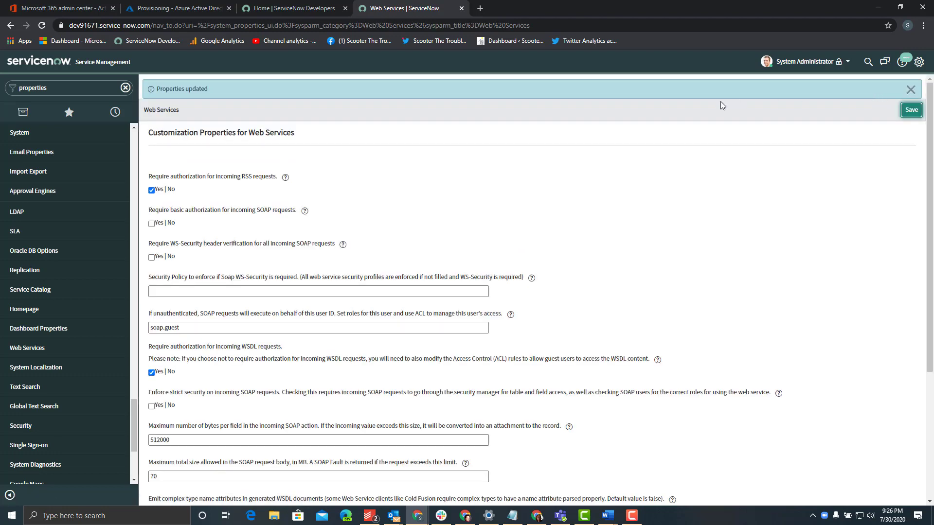
- Open the Users list under User Administration and start a new user record
{"action": "left_click", "coordinate": [58, 89]}
{"action": "type", "text": "user"}
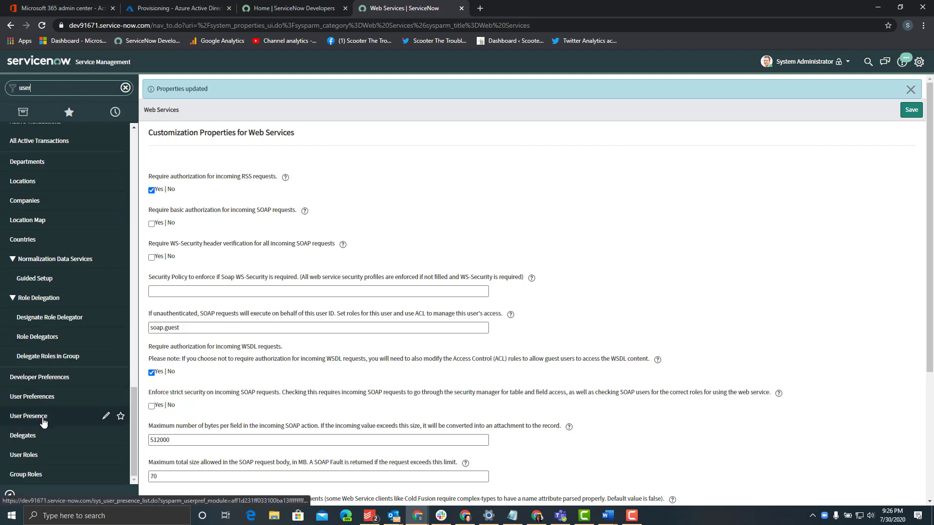
{"action": "scroll", "coordinate": [59, 355], "scroll_direction": "up", "scroll_amount": 3}
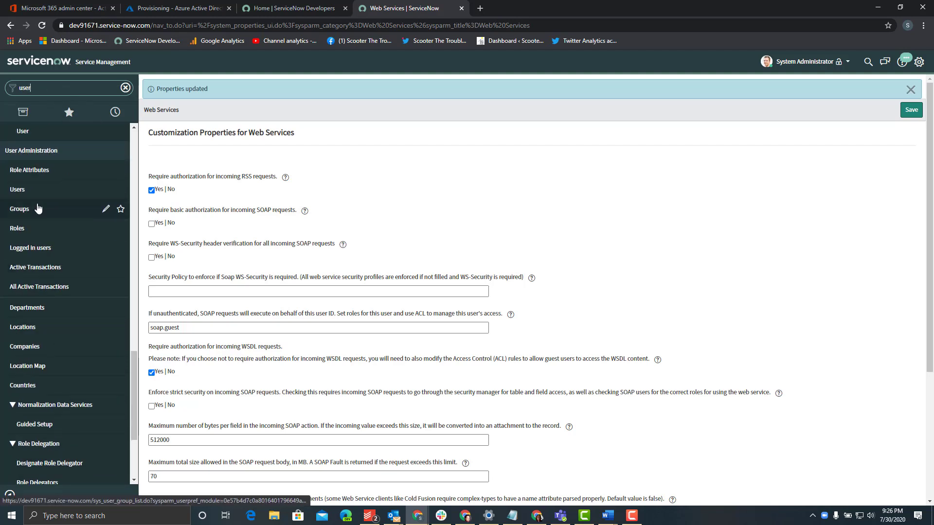
{"action": "left_click", "coordinate": [21, 198]}
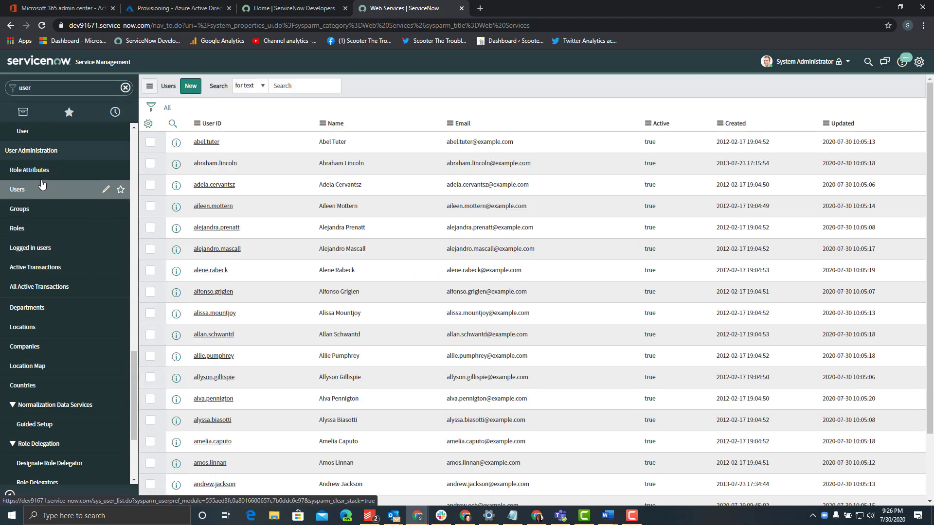
{"action": "left_click", "coordinate": [190, 86]}
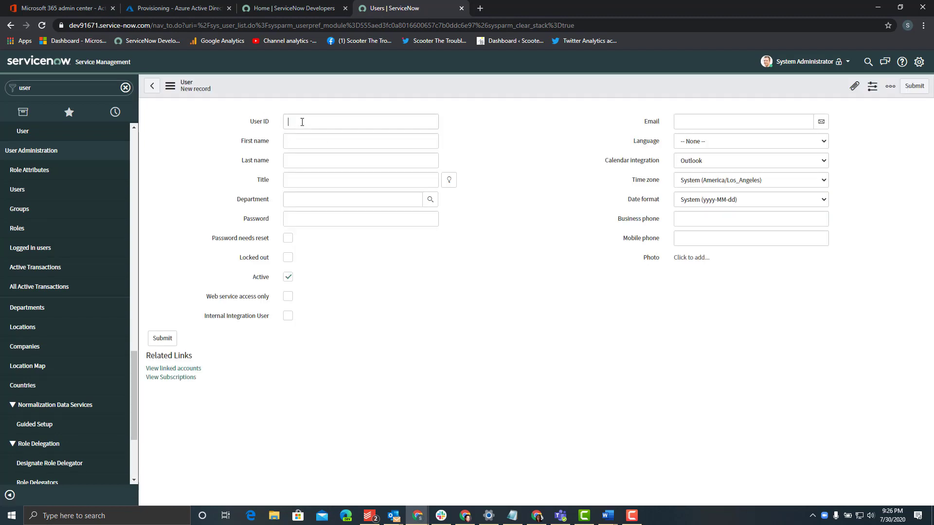
{"action": "left_click", "coordinate": [302, 122]}
{"action": "type", "text": "adminazure"}
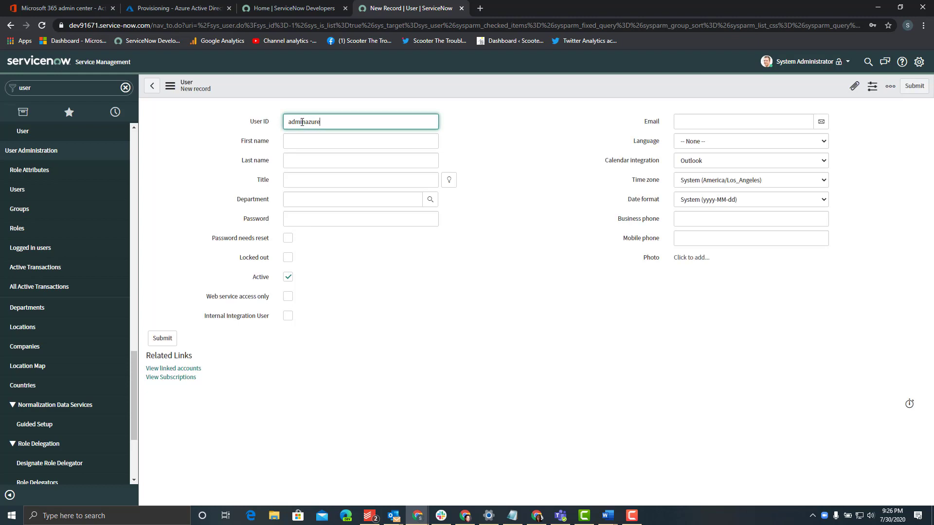
{"action": "key", "text": "BackSpace"}
{"action": "key", "text": "BackSpace"}
{"action": "key", "text": "BackSpace"}
{"action": "key", "text": "BackSpace"}
{"action": "key", "text": "BackSpace"}
{"action": "key", "text": "BackSpace"}
{"action": "key", "text": "BackSpace"}
{"action": "key", "text": "BackSpace"}
{"action": "key", "text": "BackSpace"}
{"action": "key", "text": "BackSpace"}
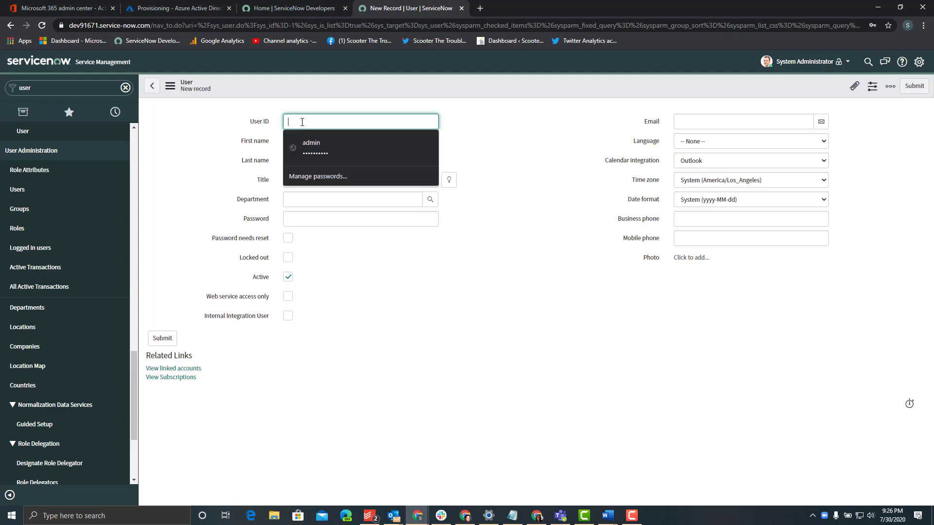
- Set the new user's User ID to azure_ad_sync, first name to Azure and last name to AD
{"action": "type", "text": "azure"}
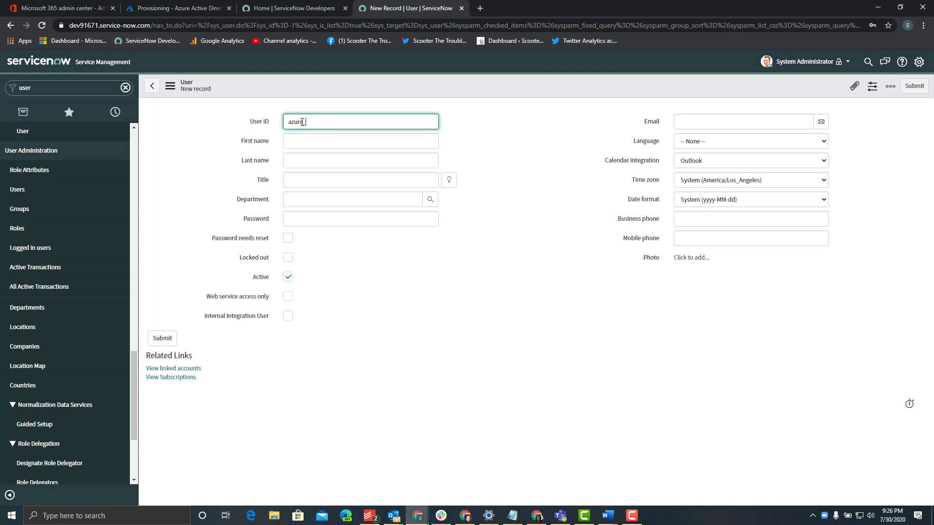
{"action": "type", "text": "_ad_sync"}
{"action": "key", "text": "Tab"}
{"action": "type", "text": "A"}
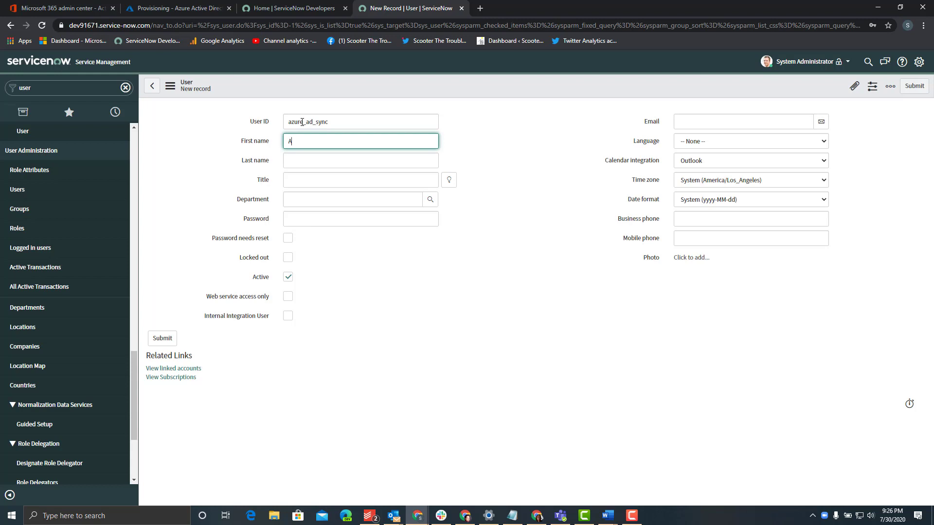
{"action": "type", "text": "zure"}
{"action": "key", "text": "Tab"}
{"action": "type", "text": "AD"}
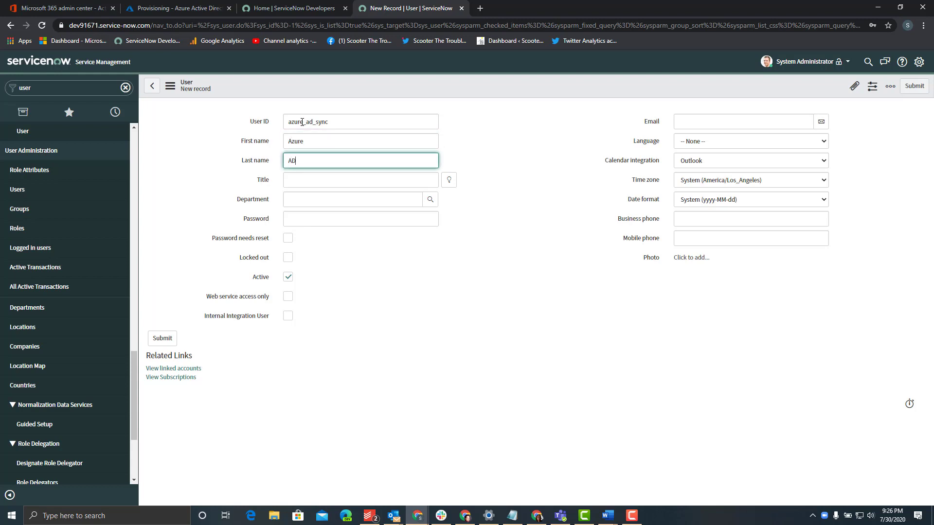
- Enter the new user's account password and submit the record, declining to store the password in the browser
{"action": "key", "text": "Tab"}
{"action": "key", "text": "Tab"}
{"action": "key", "text": "Tab"}
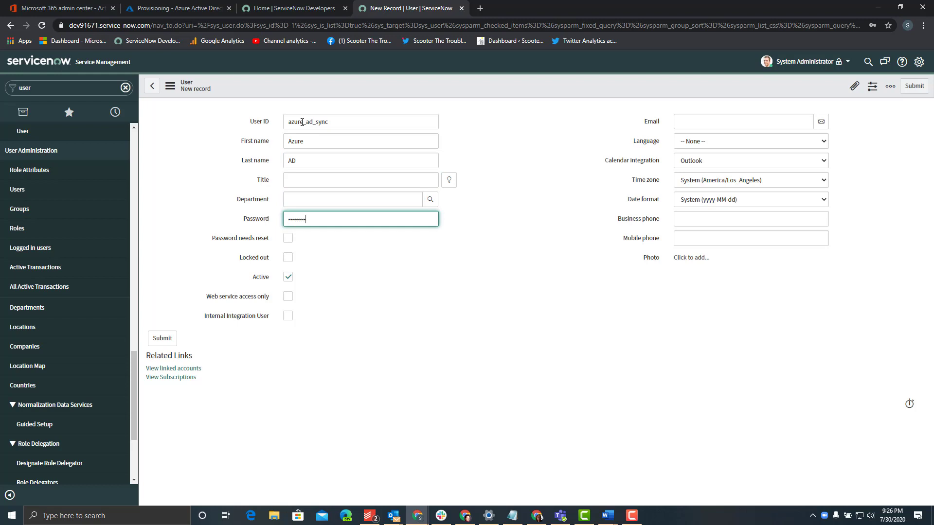
{"action": "left_click", "coordinate": [164, 339]}
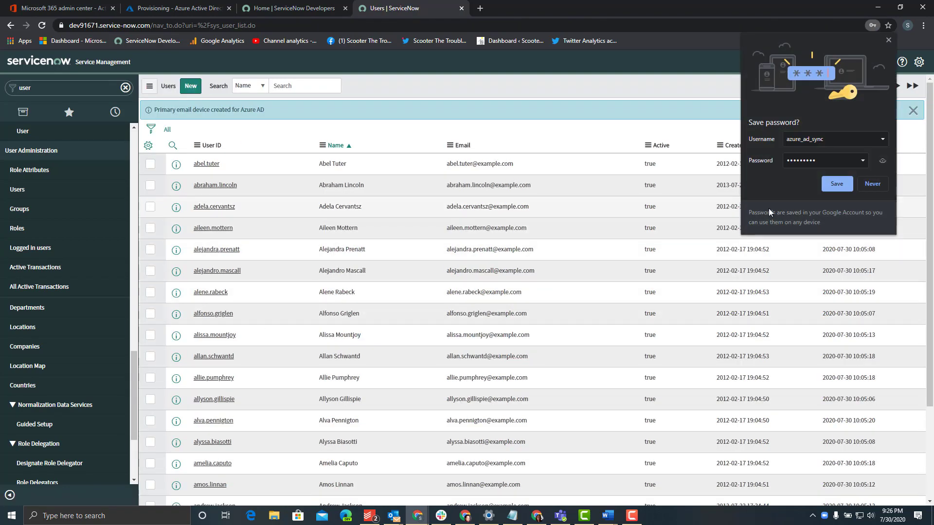
{"action": "left_click", "coordinate": [865, 188]}
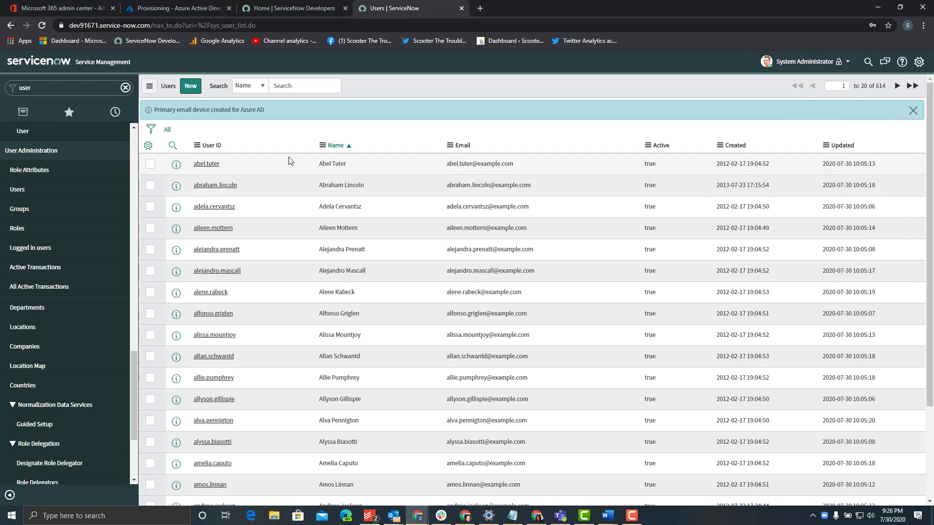
- Search the Users list by name for "azure" and open the azure_ad_sync user record
{"action": "left_click", "coordinate": [310, 84]}
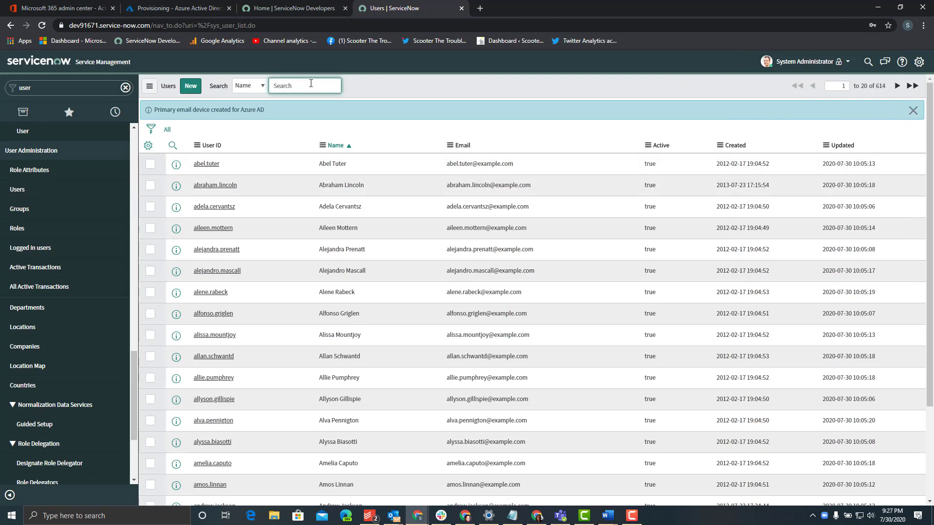
{"action": "type", "text": "azure"}
{"action": "key", "text": "Return"}
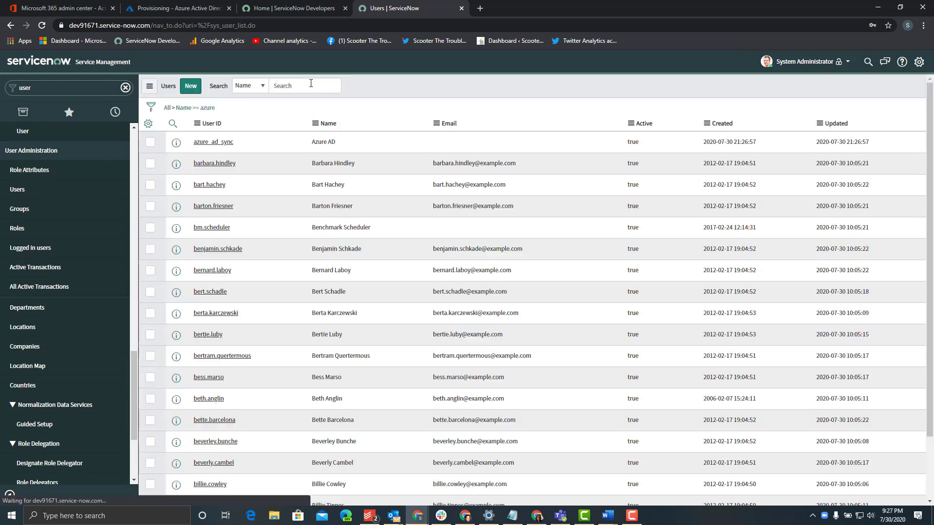
{"action": "left_click", "coordinate": [220, 166]}
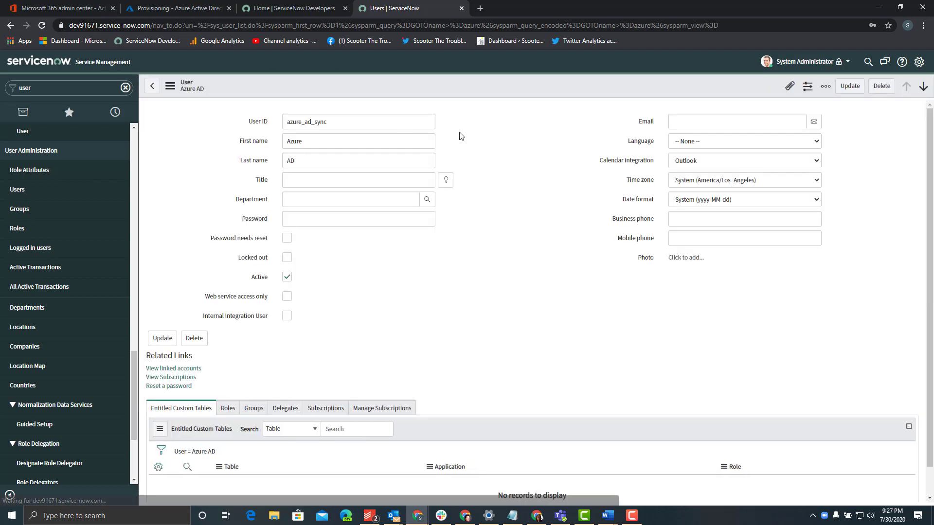
{"action": "right_click", "coordinate": [488, 89]}
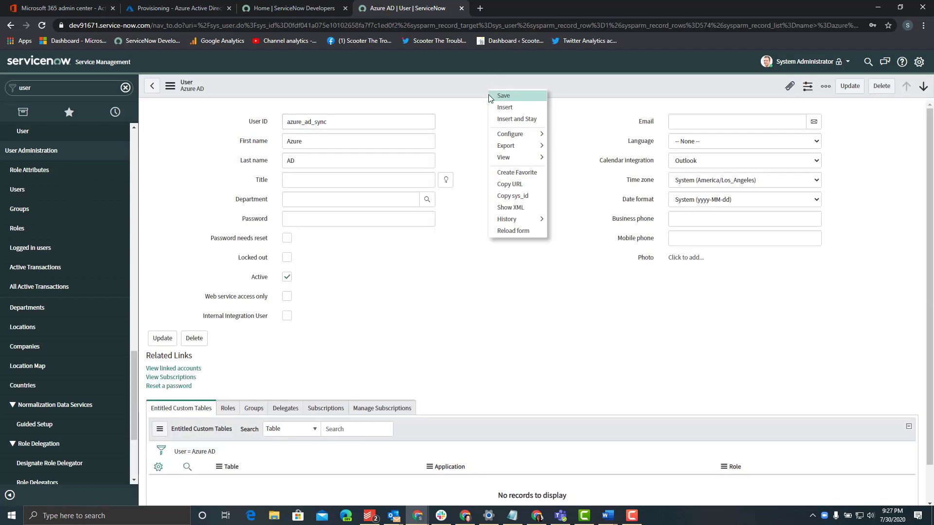
{"action": "left_click", "coordinate": [457, 339]}
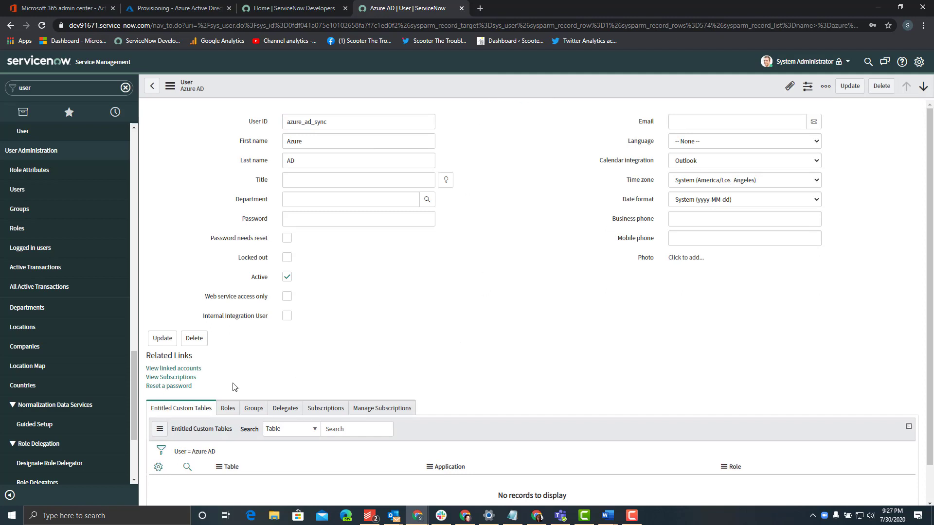
- Assign the admin role to the azure_ad_sync user, save the role list and update the user record
{"action": "left_click", "coordinate": [228, 410]}
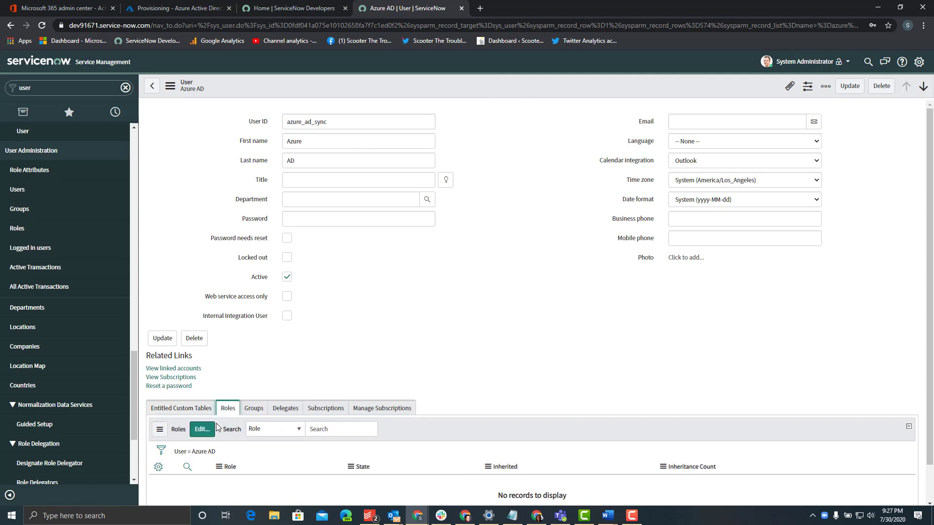
{"action": "scroll", "coordinate": [214, 423], "scroll_direction": "down", "scroll_amount": 1}
{"action": "left_click", "coordinate": [203, 392]}
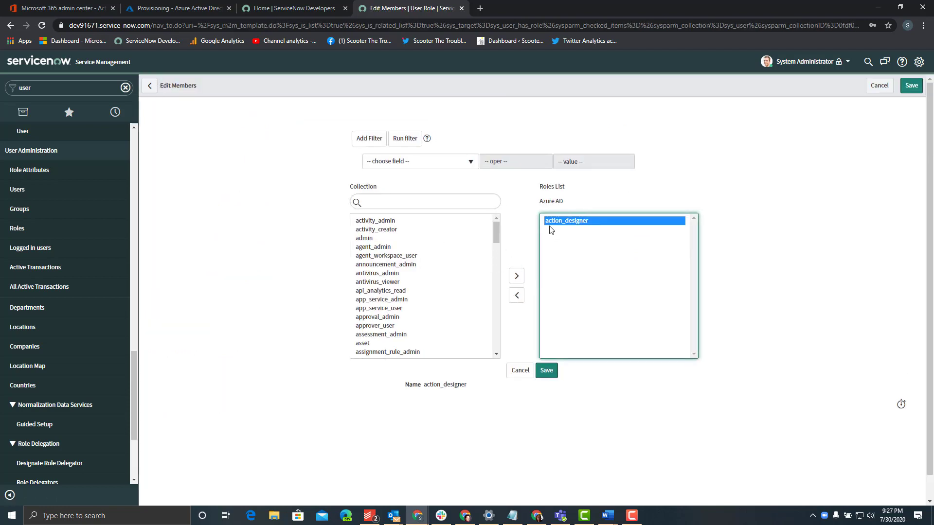
{"action": "double_click", "coordinate": [363, 246]}
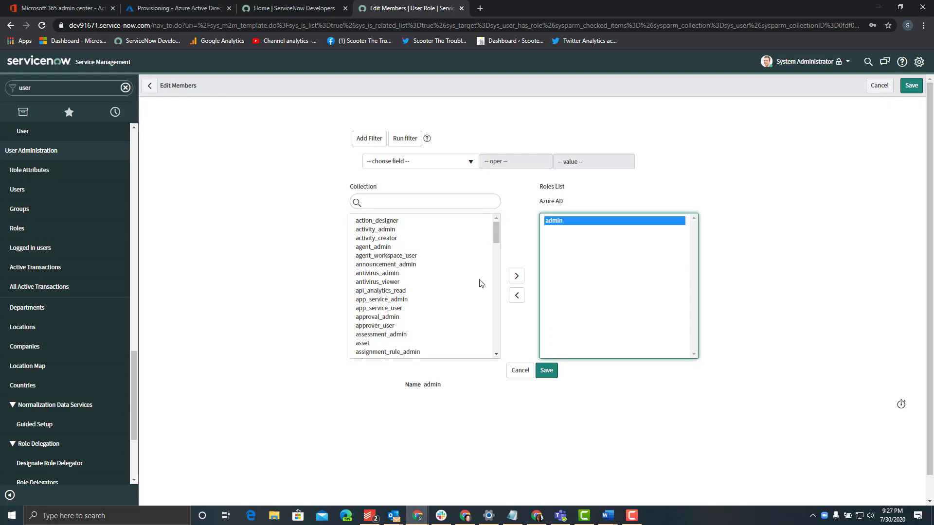
{"action": "left_click", "coordinate": [546, 369]}
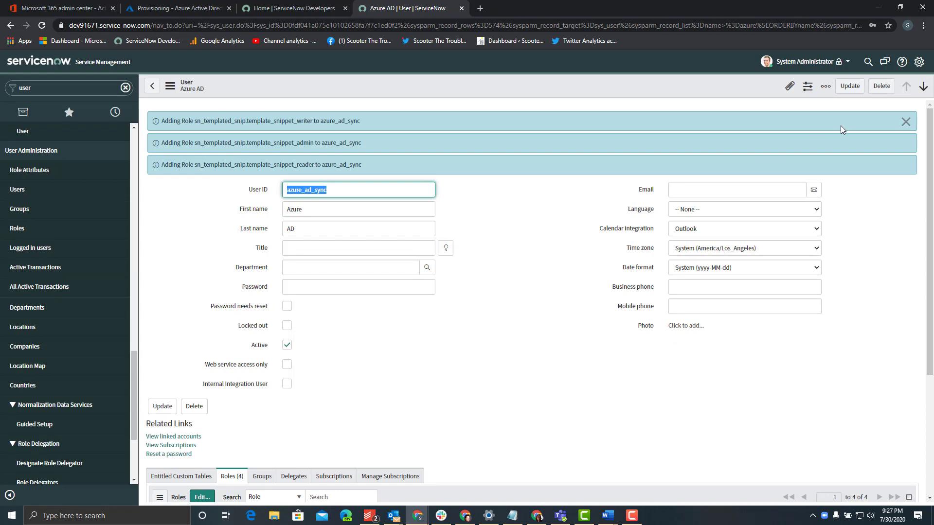
{"action": "left_click", "coordinate": [849, 86]}
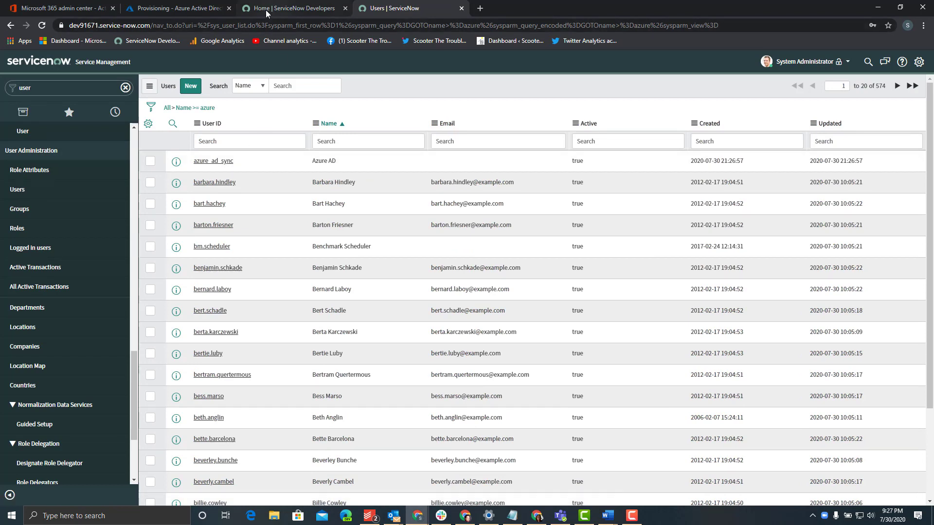
- Switch to the Azure provisioning page, enter instance name dev91671, admin username azure_ad_sync and the admin password, and test the connection
{"action": "left_click", "coordinate": [179, 9]}
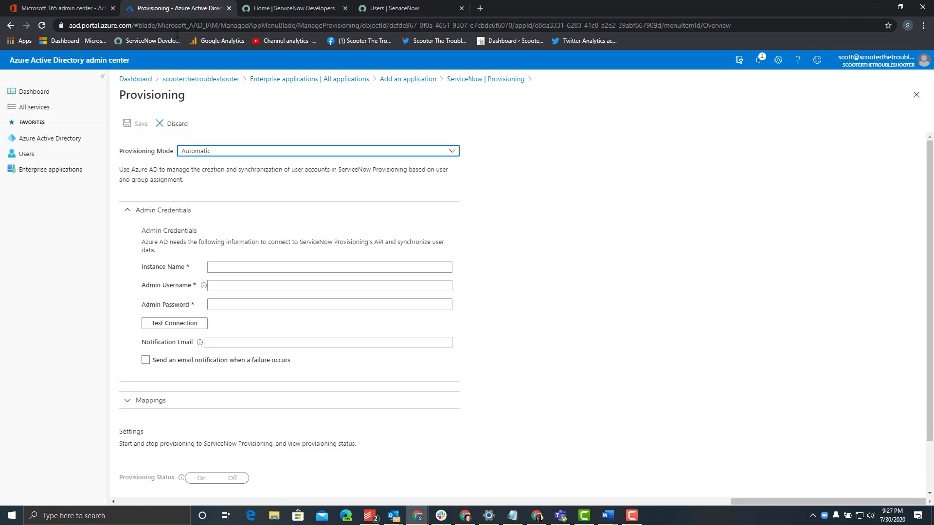
{"action": "left_click", "coordinate": [374, 15]}
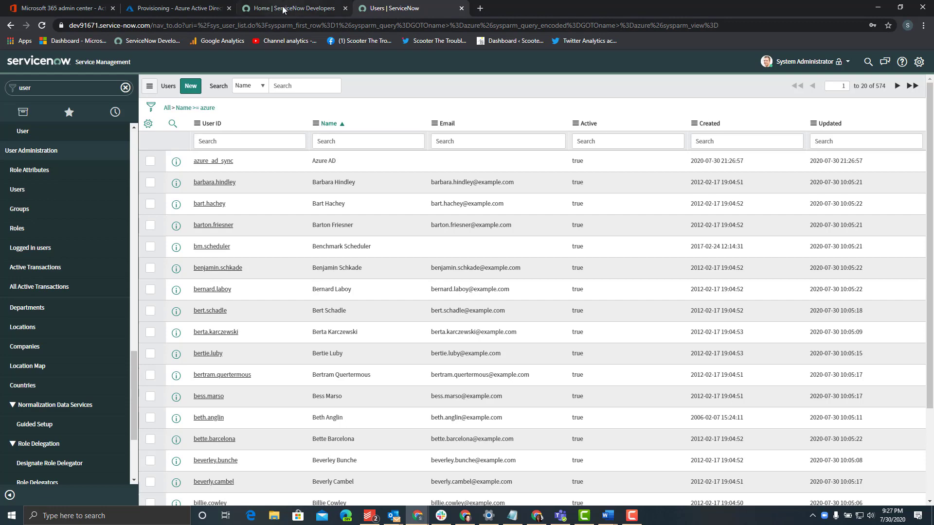
{"action": "left_click", "coordinate": [209, 8]}
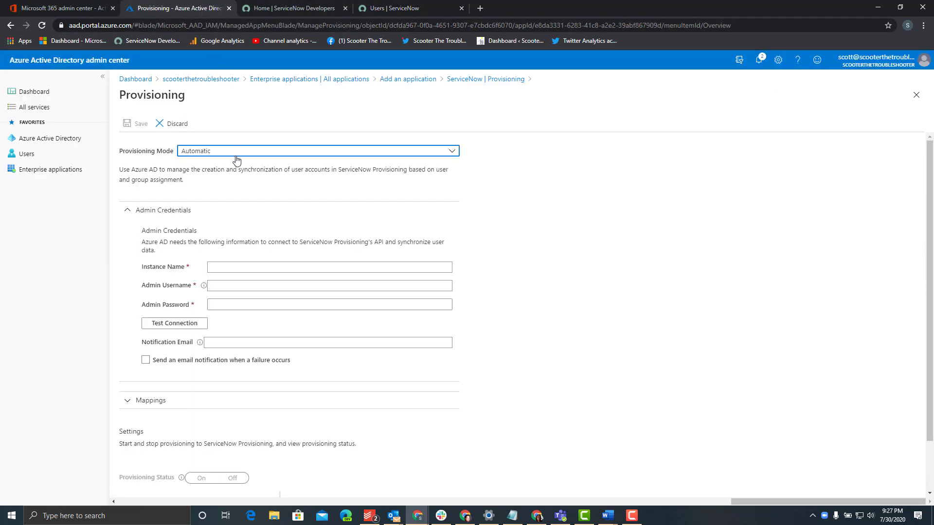
{"action": "left_click", "coordinate": [246, 265]}
{"action": "type", "text": "de"}
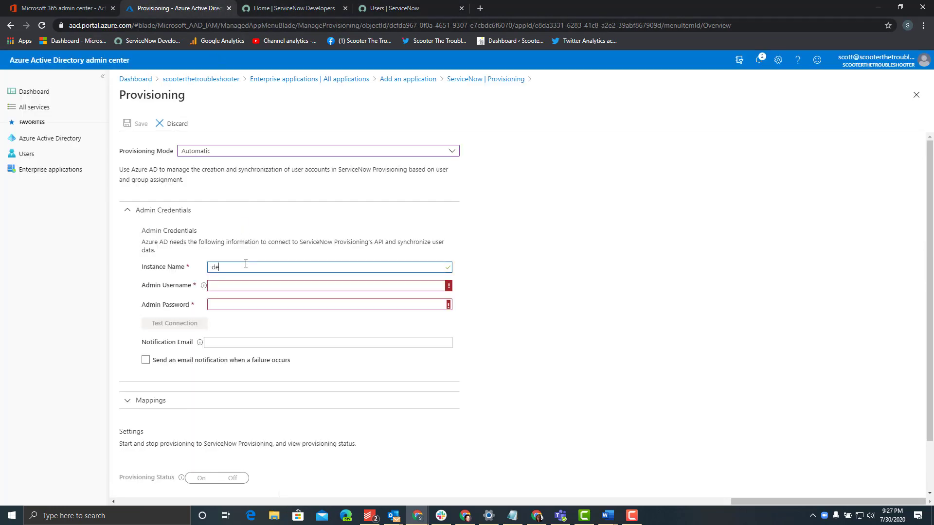
{"action": "type", "text": "v91671"}
{"action": "key", "text": "Tab"}
{"action": "type", "text": "azure_ad_sync"}
{"action": "key", "text": "Tab"}
{"action": "type", "text": "••••"}
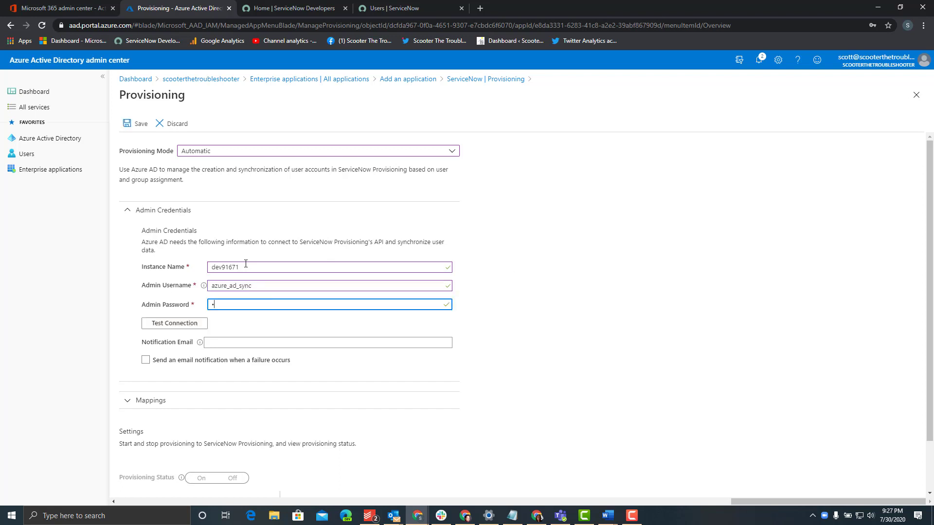
{"action": "type", "text": "•••••"}
{"action": "left_click", "coordinate": [191, 330]}
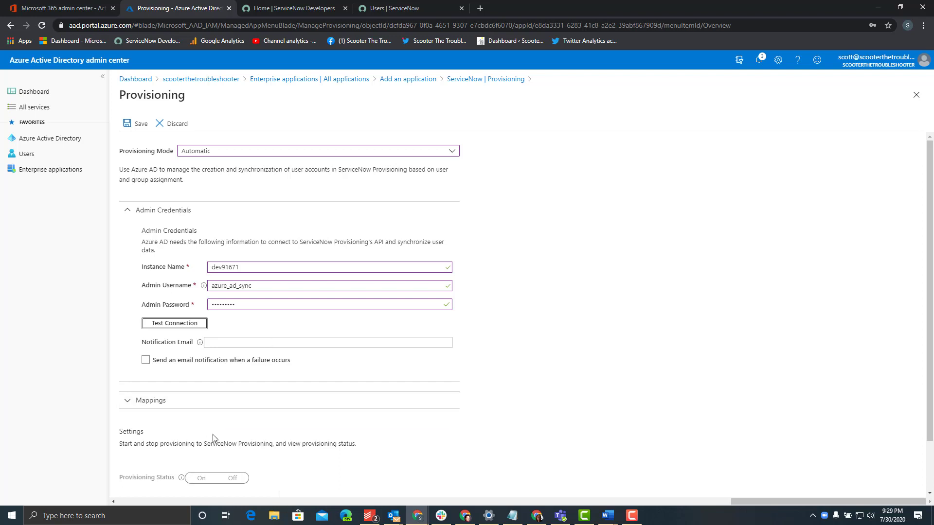
- Save the admin credentials, turn Provisioning Status on and save the provisioning configuration again
{"action": "scroll", "coordinate": [283, 351], "scroll_direction": "down", "scroll_amount": 1}
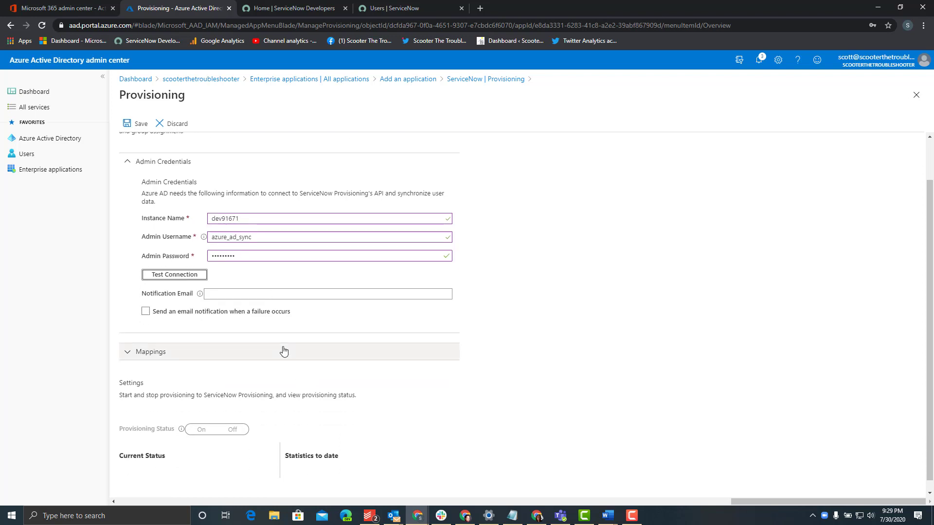
{"action": "left_click", "coordinate": [138, 127]}
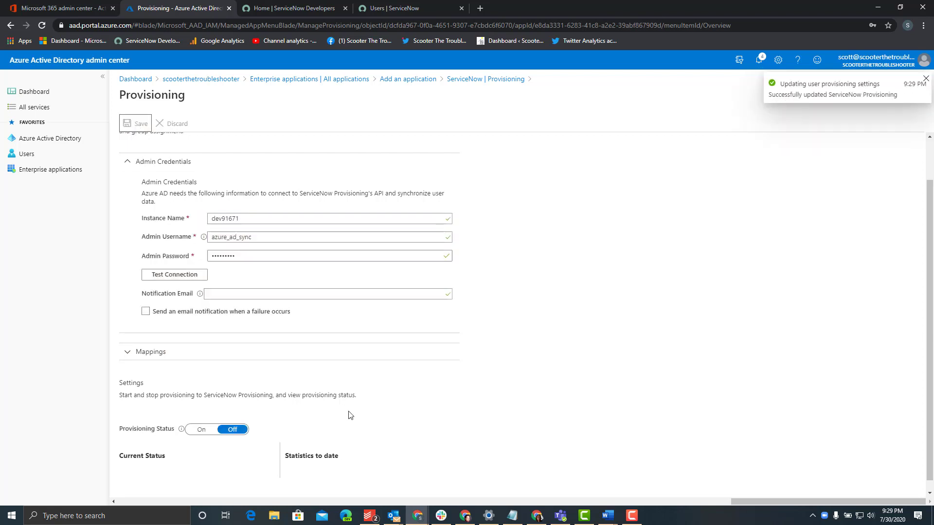
{"action": "left_click", "coordinate": [209, 420]}
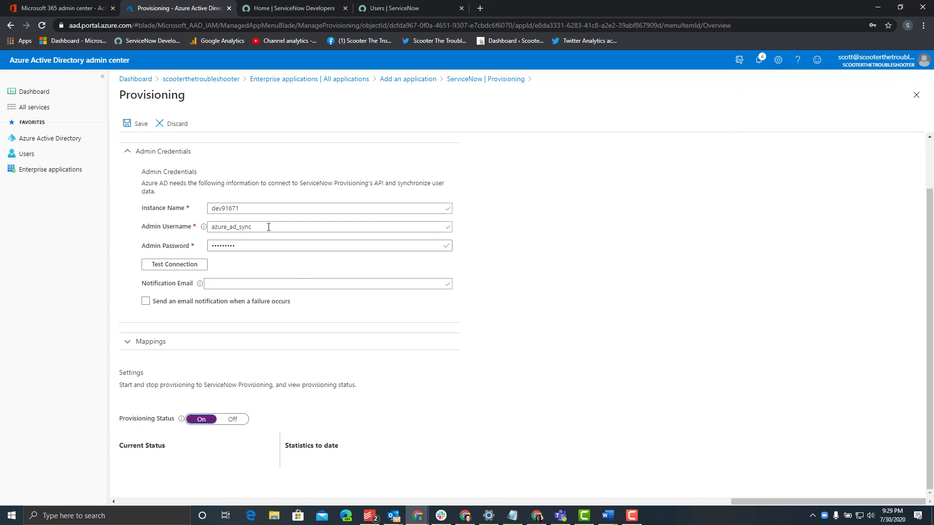
{"action": "left_click", "coordinate": [145, 125]}
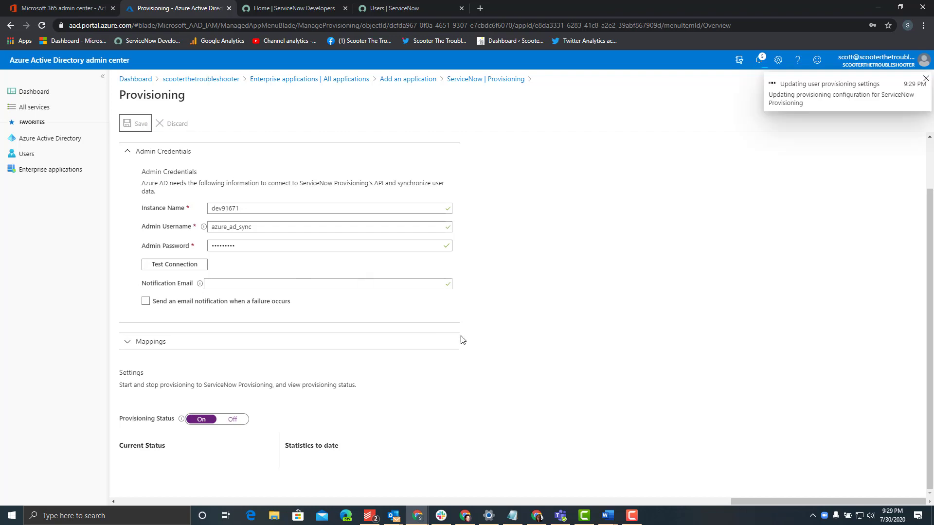
- Reopen the provisioning configuration to review its mappings and scope, and check the application's assigned users and groups
{"action": "left_click", "coordinate": [201, 340]}
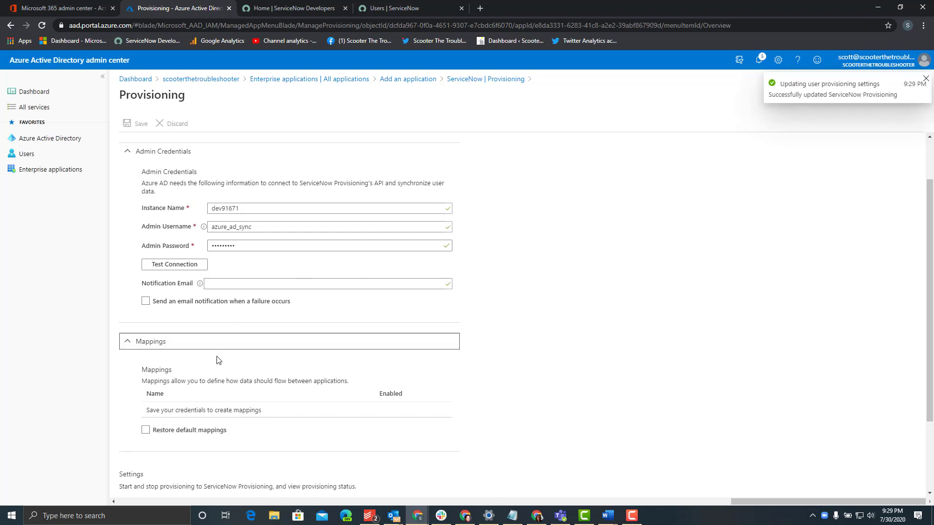
{"action": "left_click", "coordinate": [484, 80]}
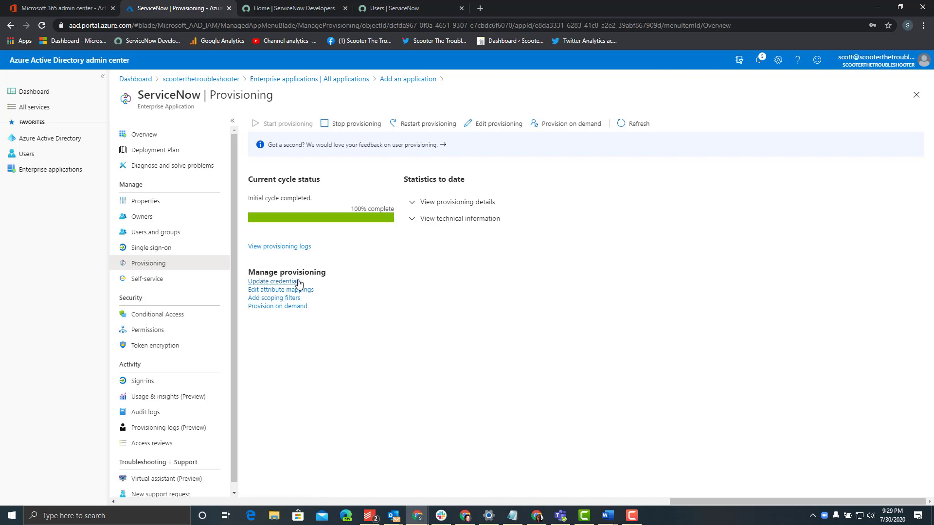
{"action": "left_click", "coordinate": [498, 127]}
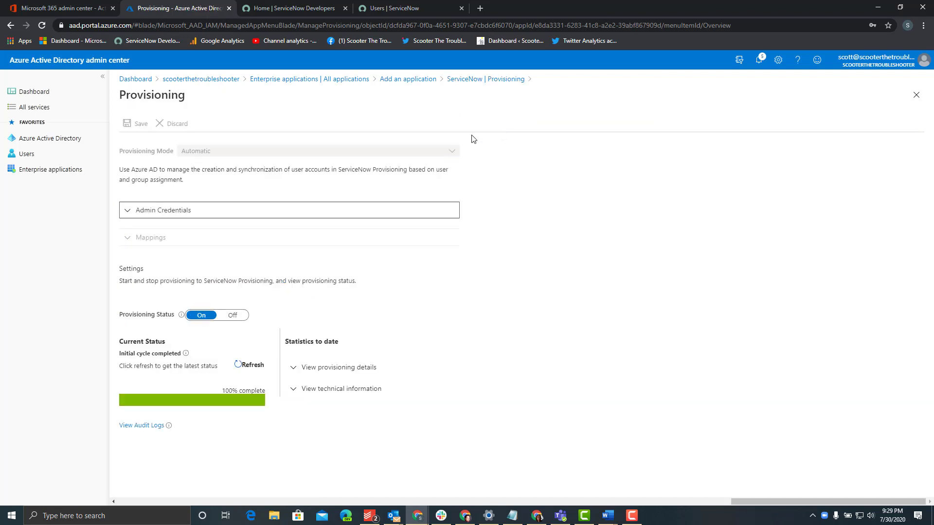
{"action": "left_click", "coordinate": [189, 243]}
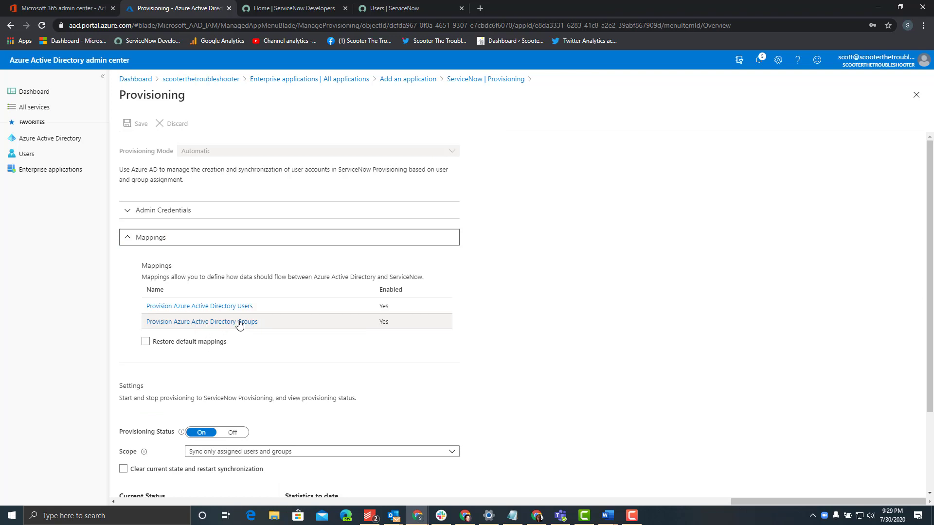
{"action": "scroll", "coordinate": [282, 432], "scroll_direction": "down", "scroll_amount": 1}
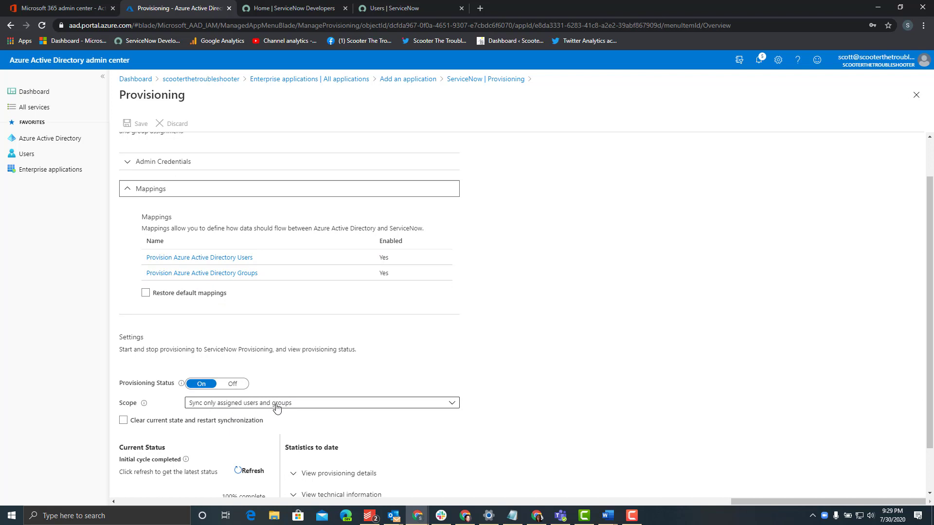
{"action": "left_click", "coordinate": [479, 82]}
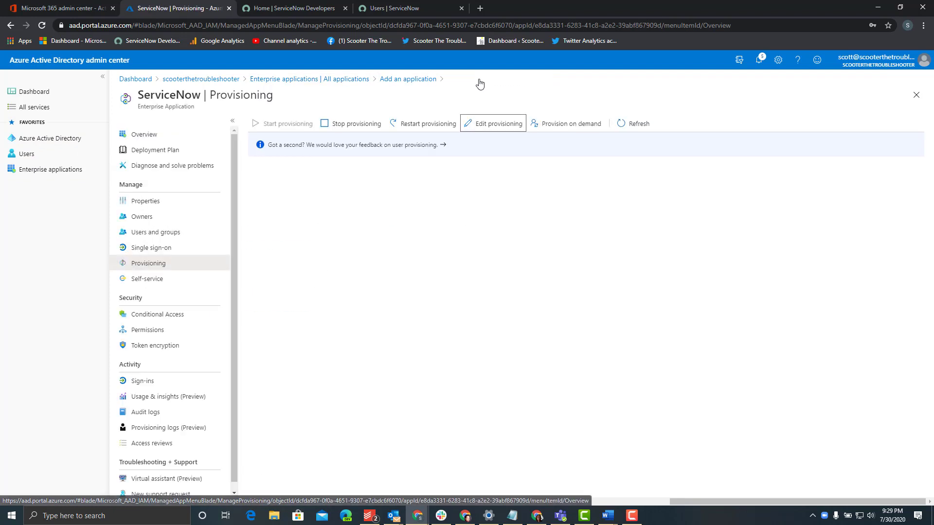
{"action": "left_click", "coordinate": [159, 233]}
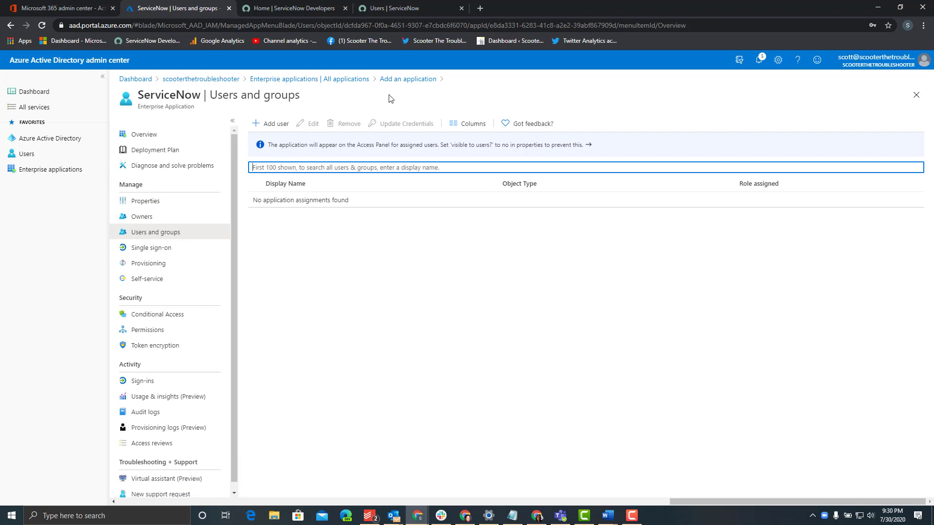
- Edit the ServiceNow provisioning configuration and set its scope to Sync all users and groups
{"action": "left_click", "coordinate": [164, 264]}
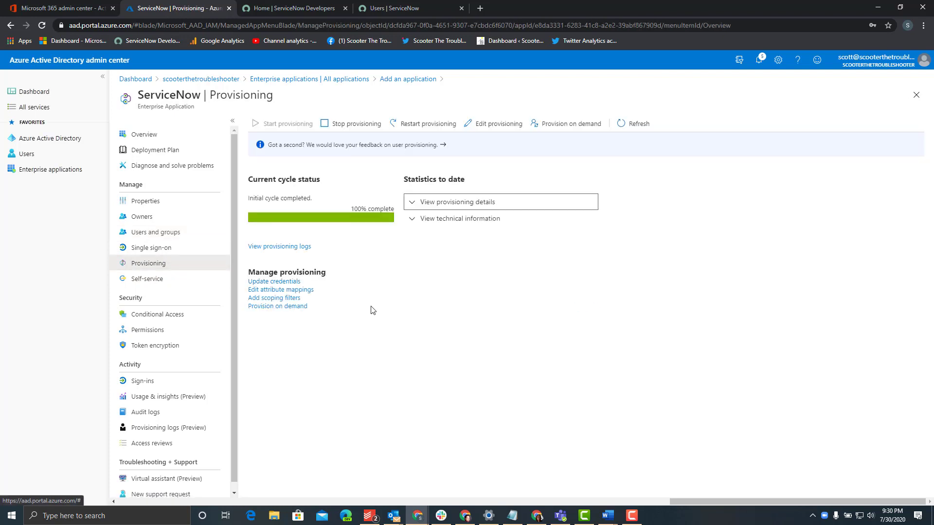
{"action": "left_click", "coordinate": [497, 124]}
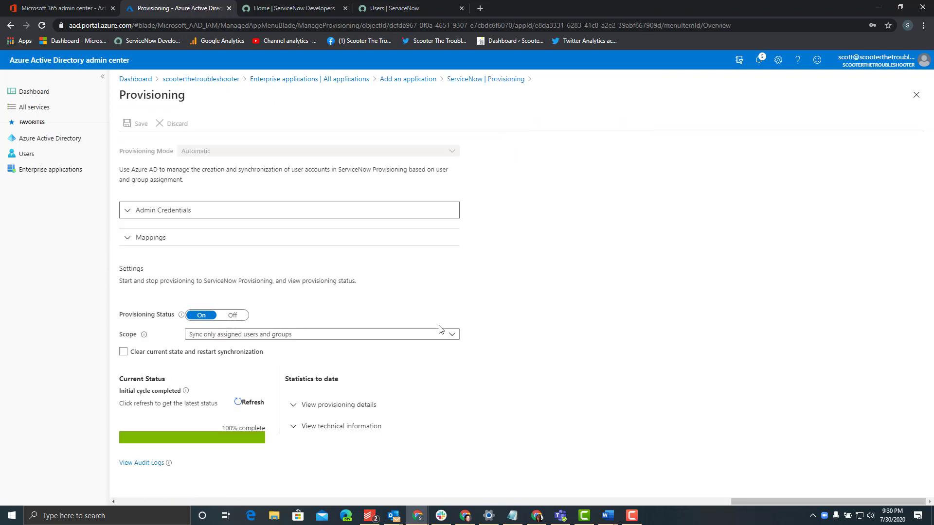
{"action": "left_click", "coordinate": [242, 334]}
{"action": "left_click", "coordinate": [238, 351]}
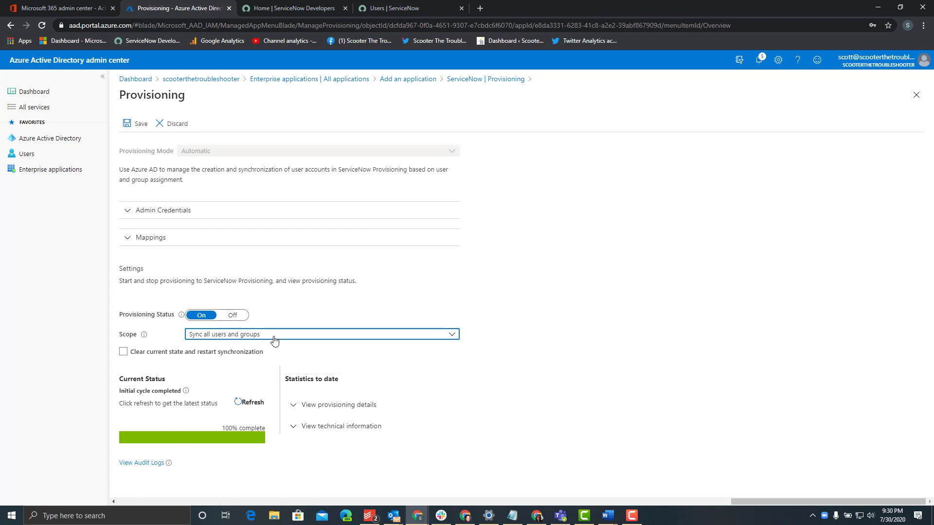
- Review the Provision Azure Active Directory Users mapping, disable its Delete target object action and save with resynchronization accepted
{"action": "left_click", "coordinate": [141, 238]}
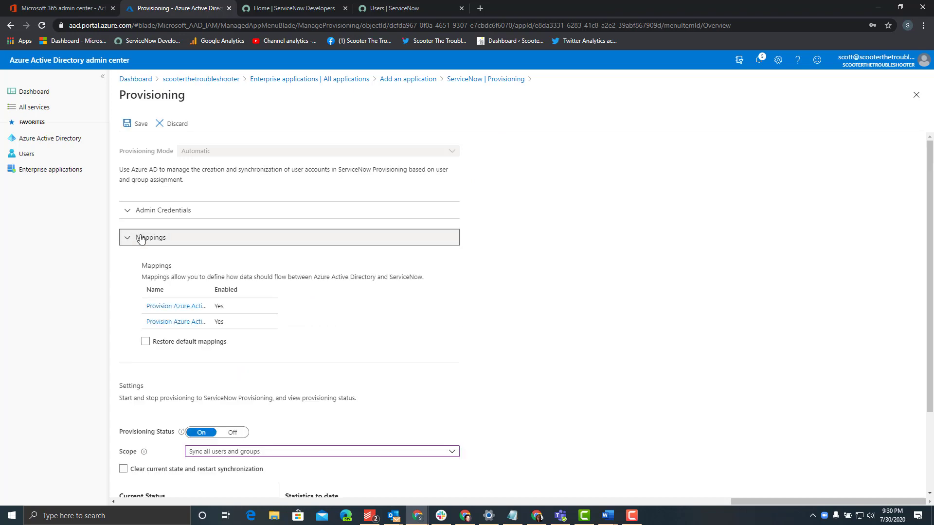
{"action": "left_click", "coordinate": [194, 306]}
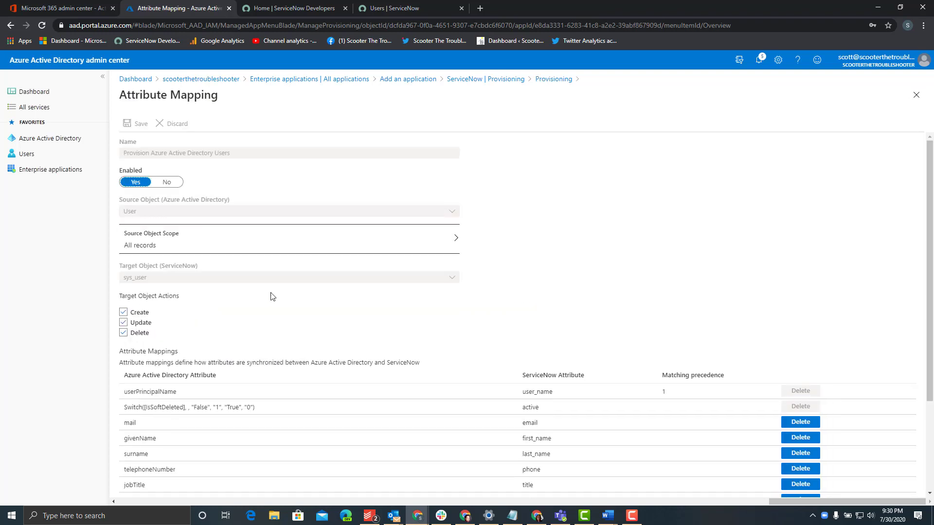
{"action": "scroll", "coordinate": [430, 347], "scroll_direction": "down", "scroll_amount": 2}
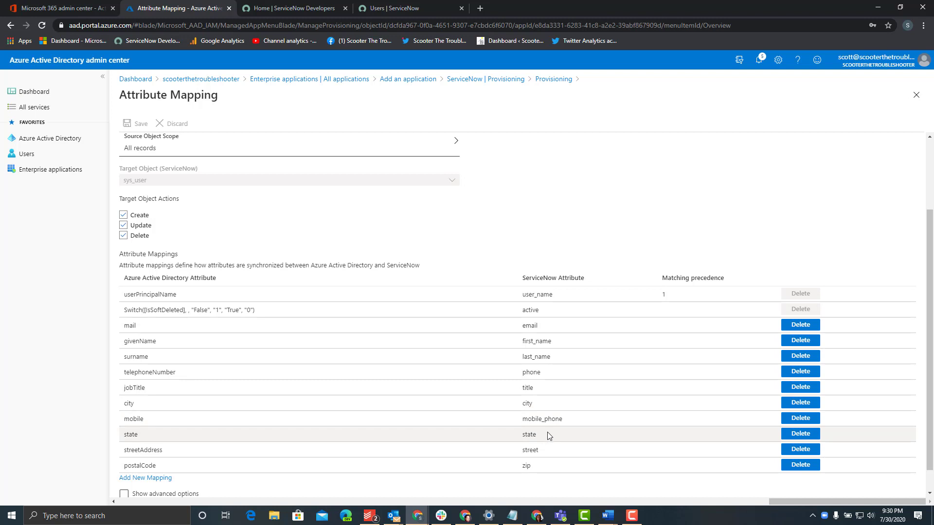
{"action": "scroll", "coordinate": [547, 435], "scroll_direction": "down", "scroll_amount": 1}
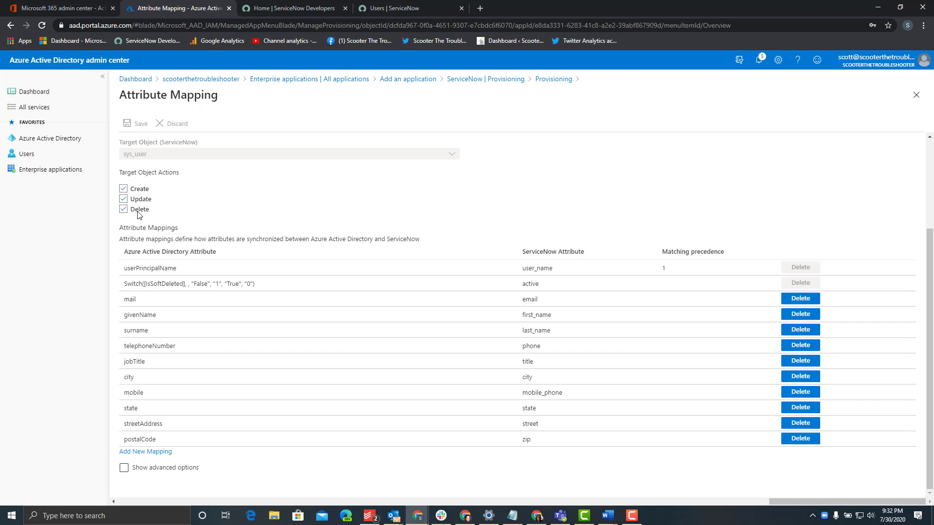
{"action": "left_click", "coordinate": [125, 211]}
{"action": "left_click", "coordinate": [138, 127]}
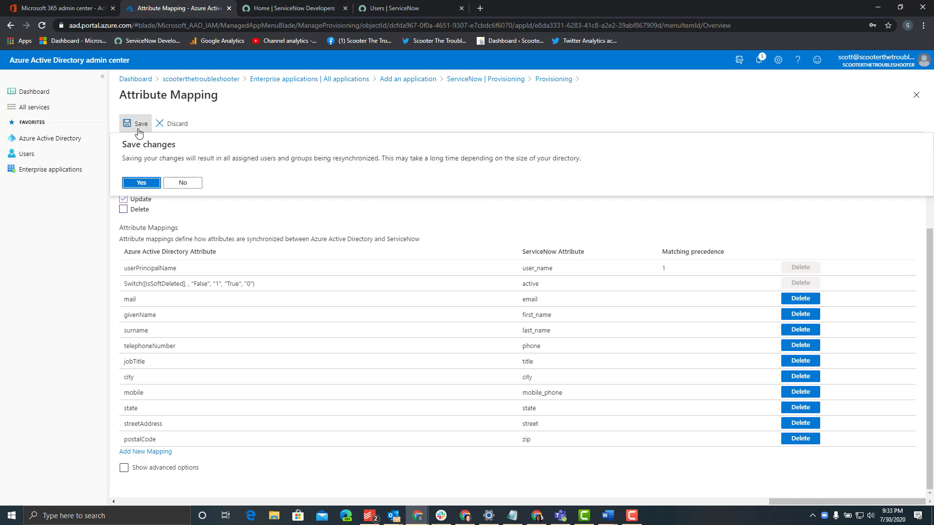
{"action": "left_click", "coordinate": [141, 184]}
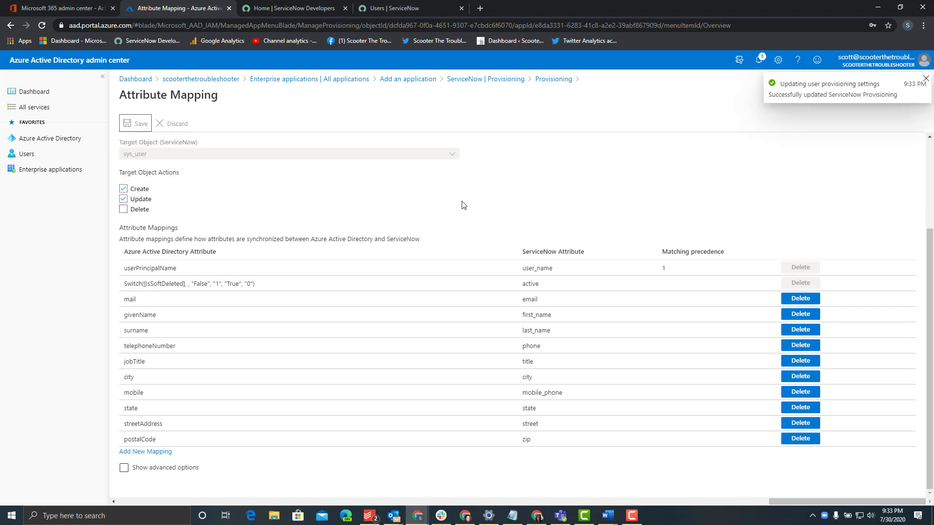
- Disable the Delete target object action in the Provision Azure Active Directory Groups mapping and save with resynchronization accepted
{"action": "left_click", "coordinate": [545, 82]}
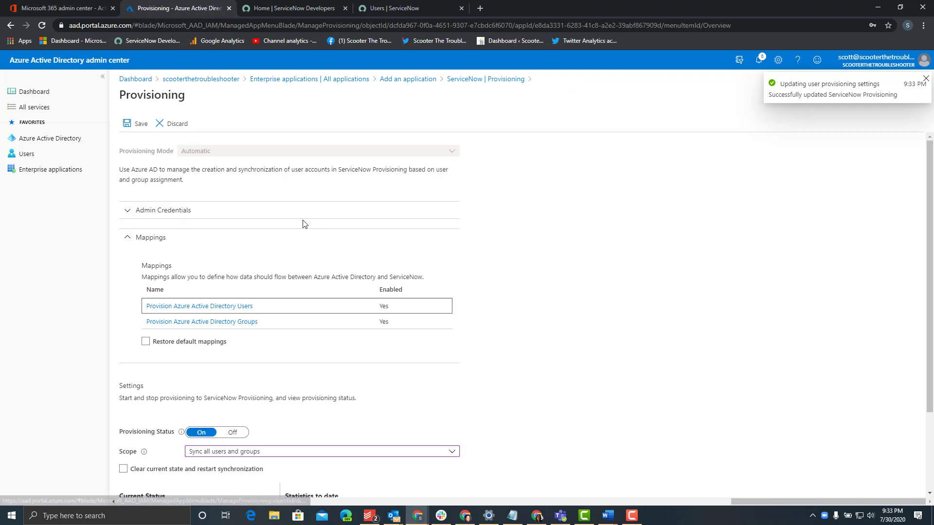
{"action": "left_click", "coordinate": [178, 322]}
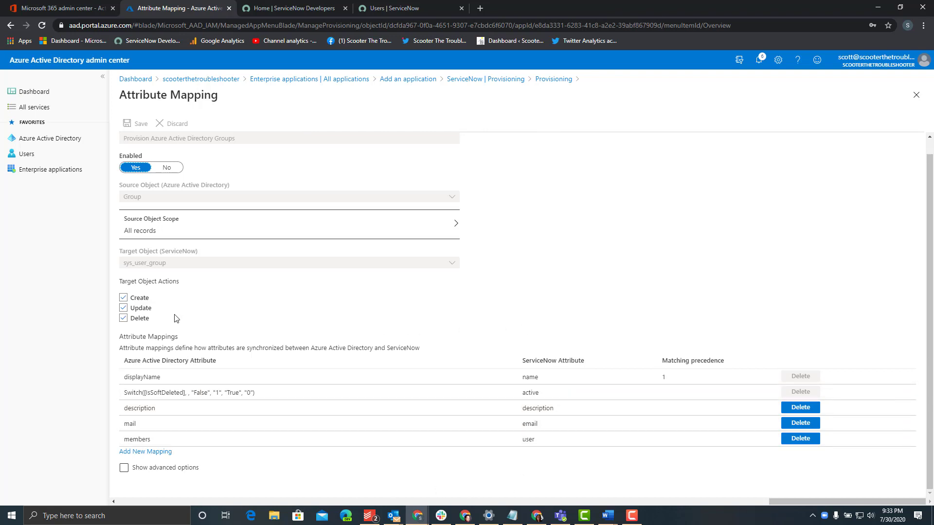
{"action": "left_click", "coordinate": [123, 319]}
{"action": "left_click", "coordinate": [145, 128]}
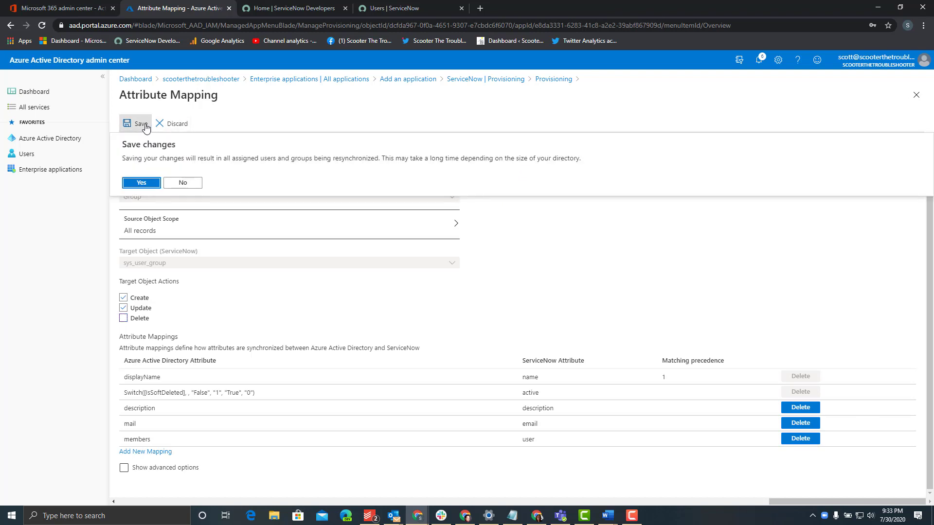
{"action": "left_click", "coordinate": [145, 181]}
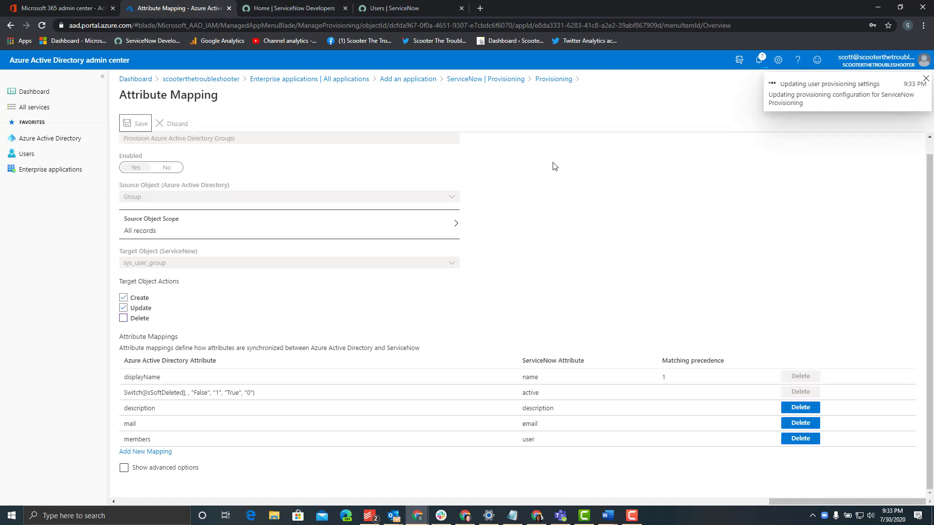
{"action": "left_click", "coordinate": [80, 144]}
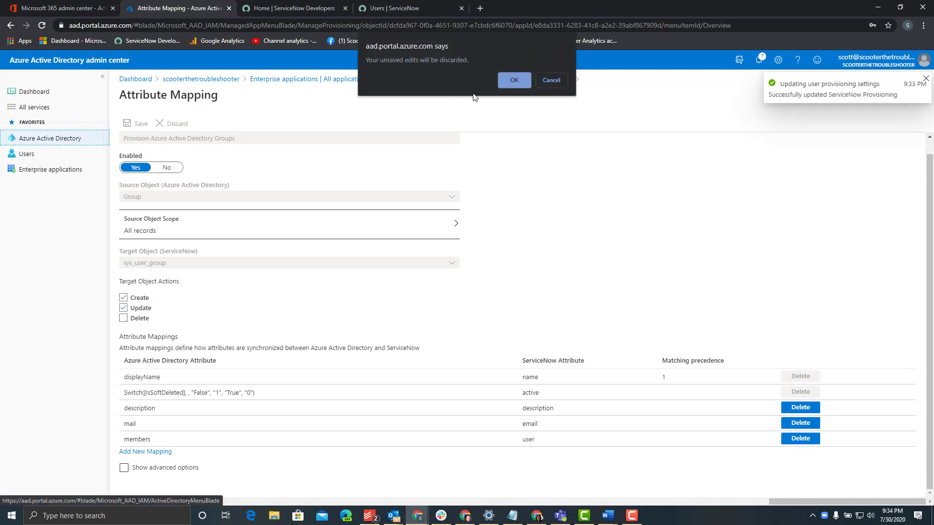
{"action": "left_click", "coordinate": [548, 80]}
{"action": "left_click", "coordinate": [491, 82]}
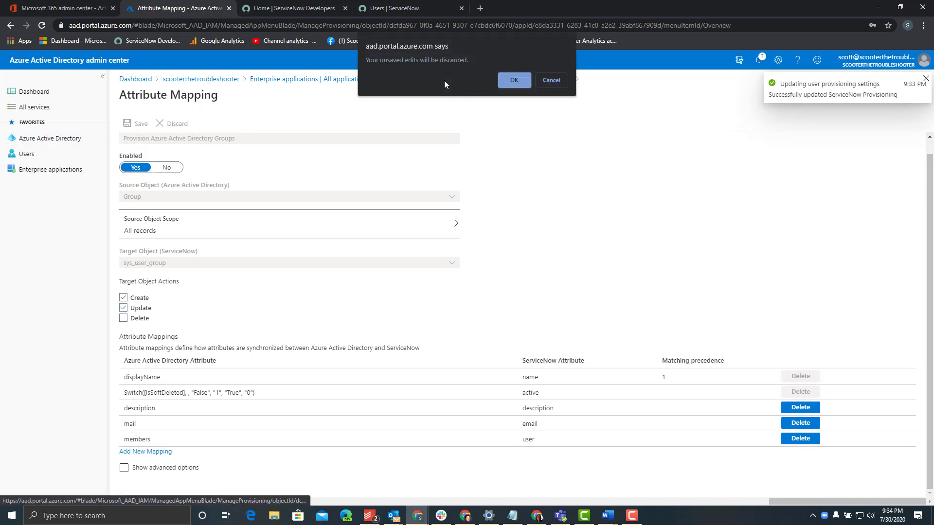
{"action": "left_click", "coordinate": [551, 80]}
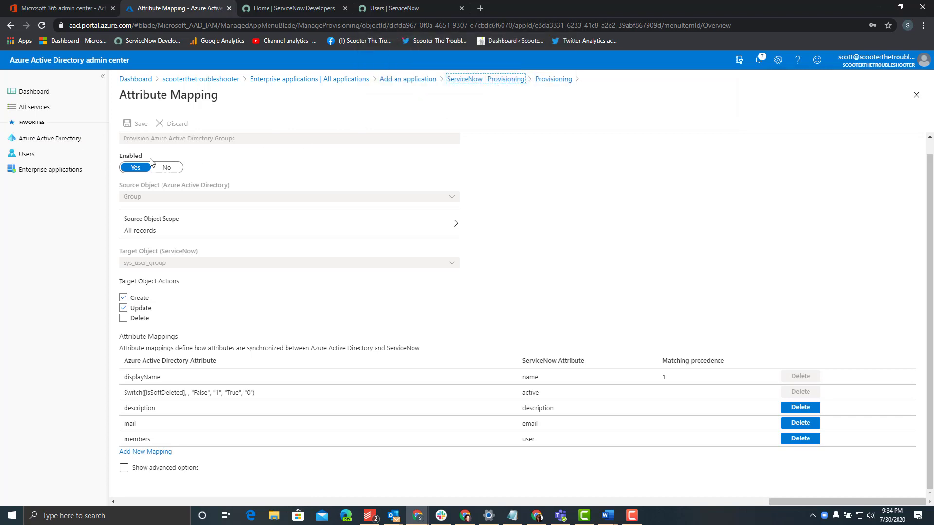
- Return to the Provisioning settings from the group mapping and save the changed sync scope
{"action": "left_click", "coordinate": [559, 81]}
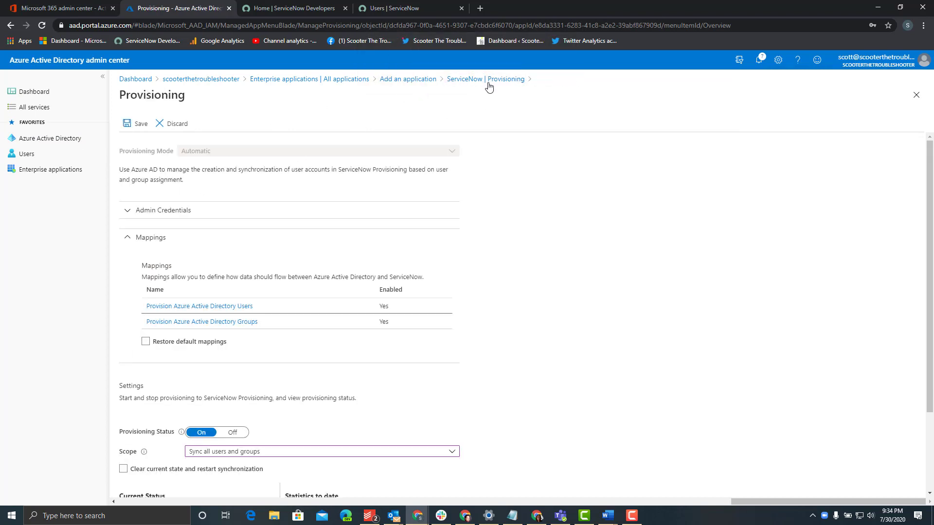
{"action": "left_click", "coordinate": [136, 124]}
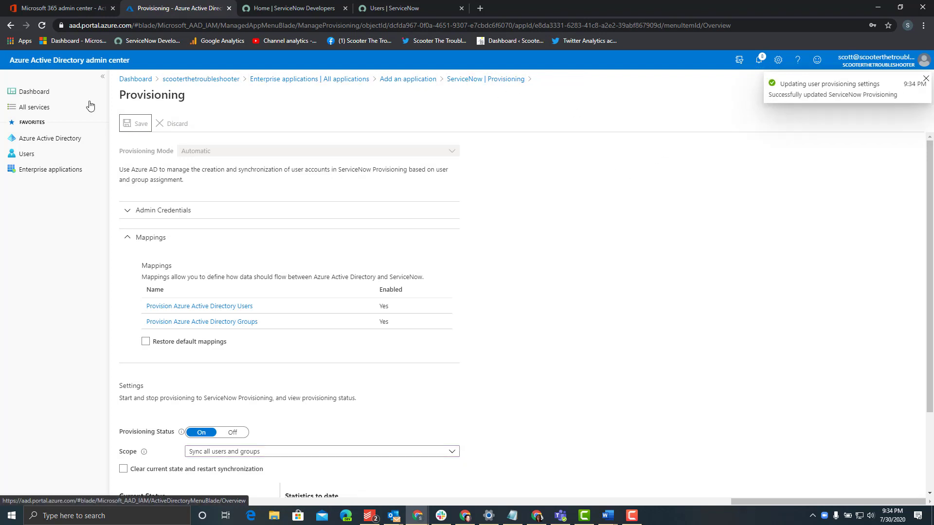
- Open the Sales group in Azure Active Directory and review its direct members
{"action": "left_click", "coordinate": [47, 140]}
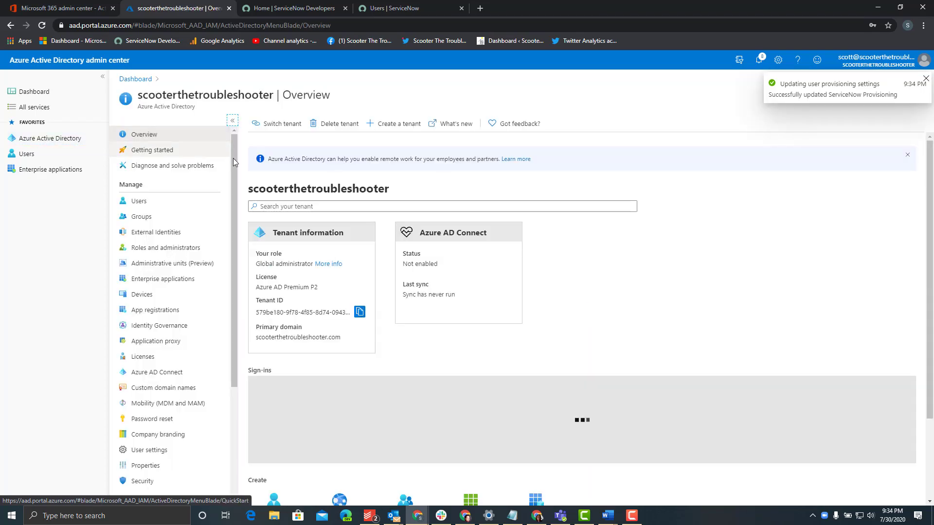
{"action": "left_click", "coordinate": [170, 218]}
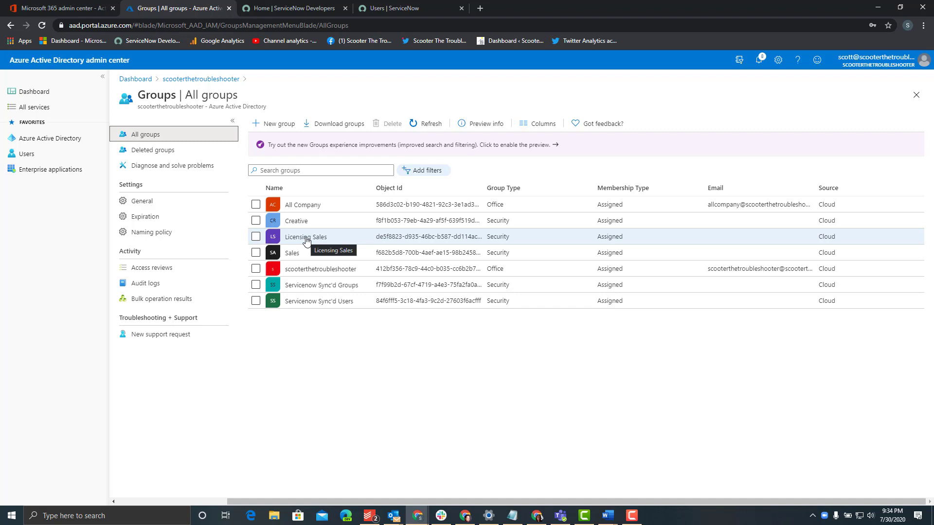
{"action": "left_click", "coordinate": [294, 254]}
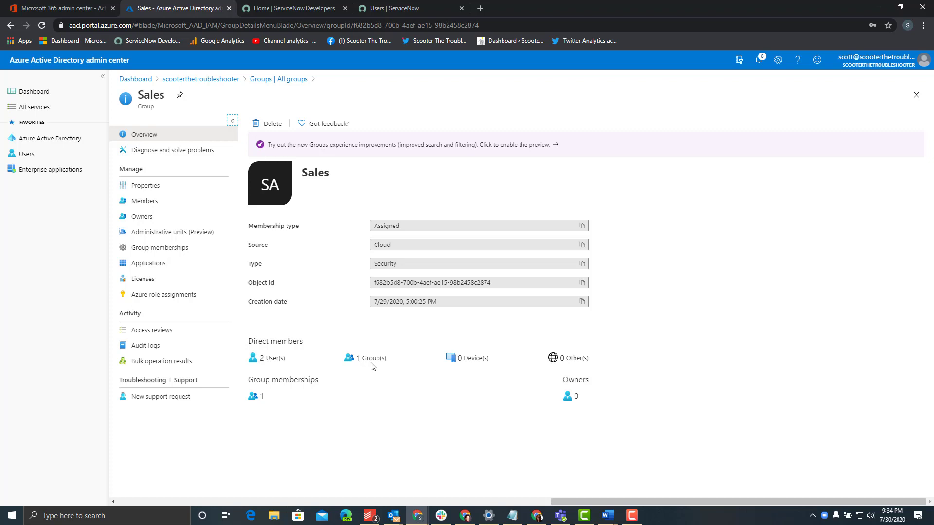
{"action": "left_click", "coordinate": [172, 203]}
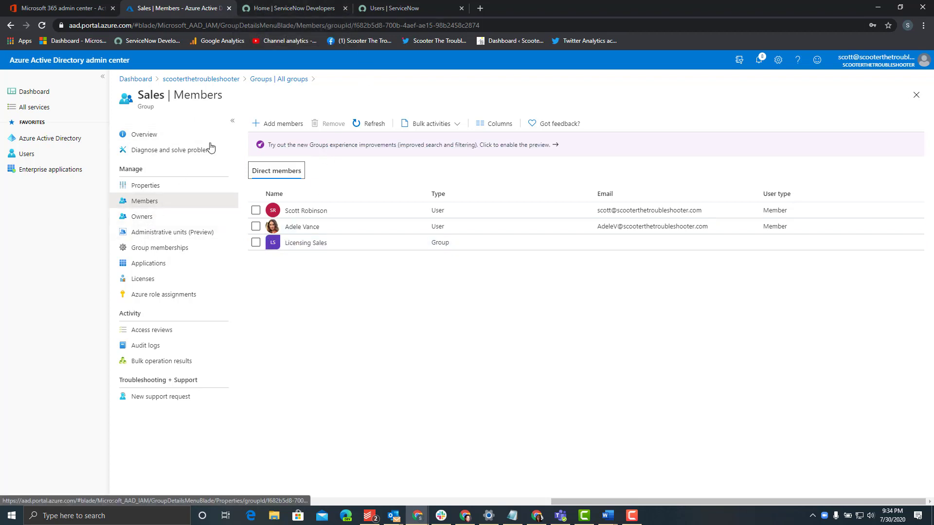
- Open the provisioning configuration of the ServiceNow Provisioning enterprise application and review its provisioning details and technical information
{"action": "left_click", "coordinate": [235, 80]}
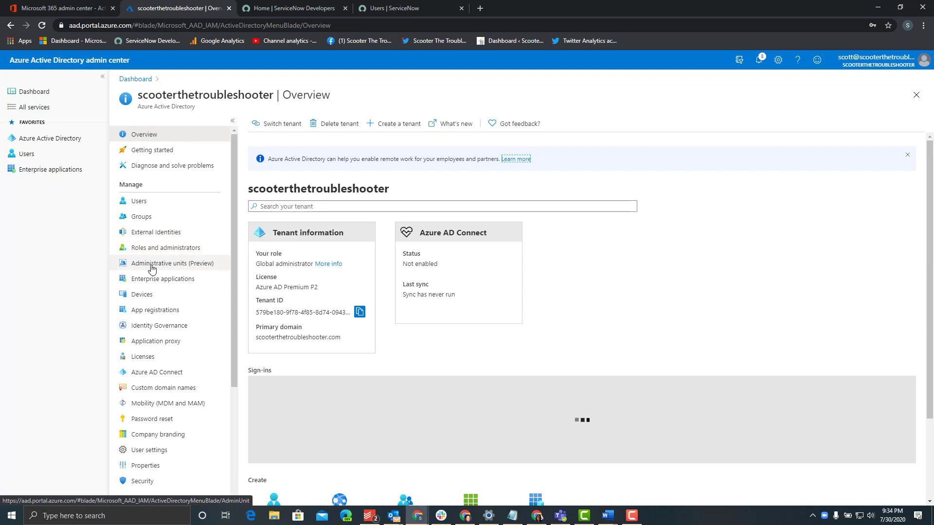
{"action": "left_click", "coordinate": [163, 282]}
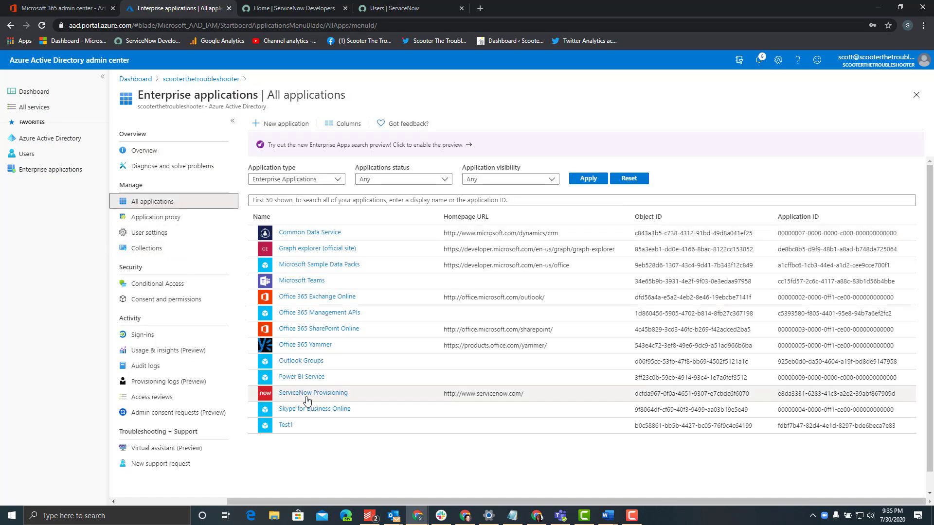
{"action": "left_click", "coordinate": [304, 394]}
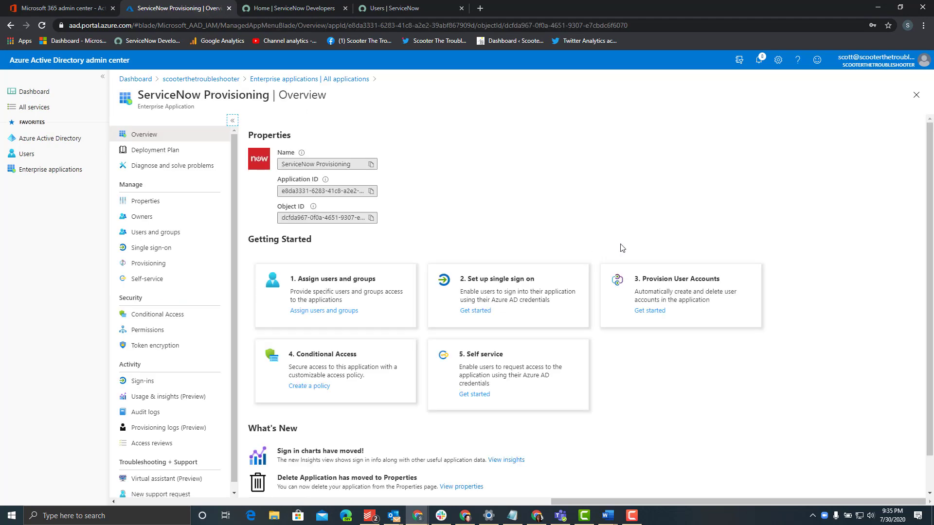
{"action": "left_click", "coordinate": [674, 277]}
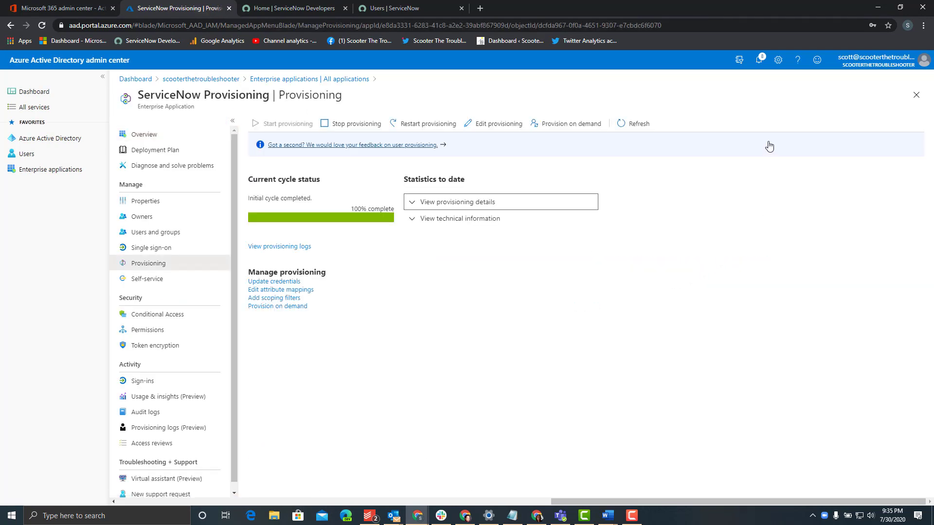
{"action": "left_click", "coordinate": [492, 124]}
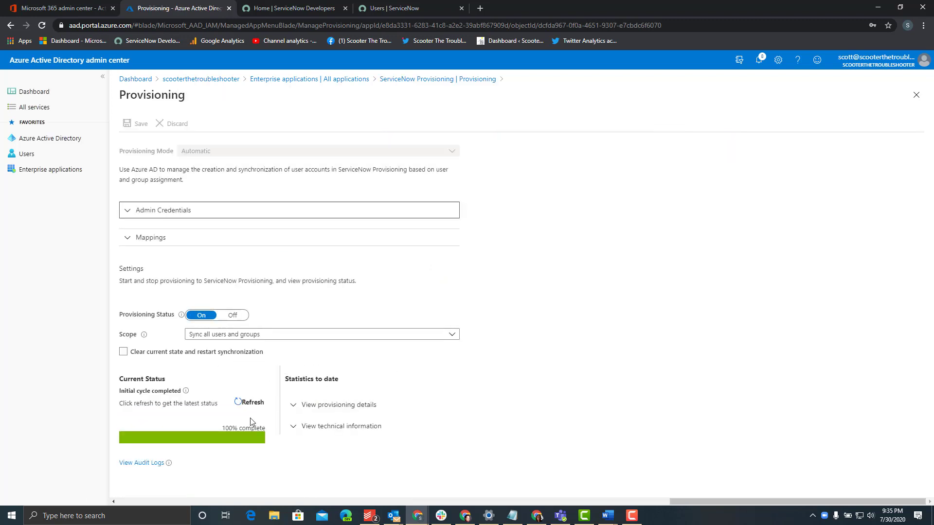
{"action": "left_click", "coordinate": [334, 405]}
{"action": "scroll", "coordinate": [380, 420], "scroll_direction": "down", "scroll_amount": 1}
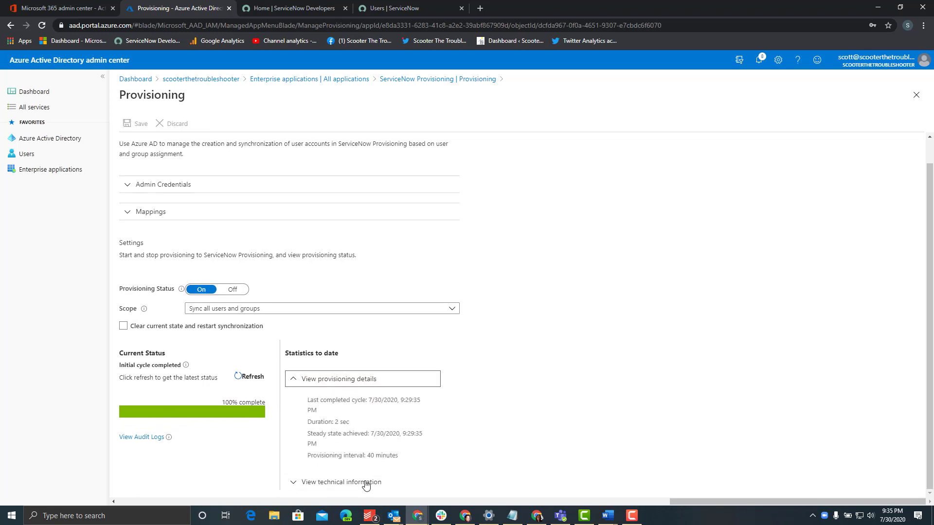
{"action": "left_click", "coordinate": [365, 482]}
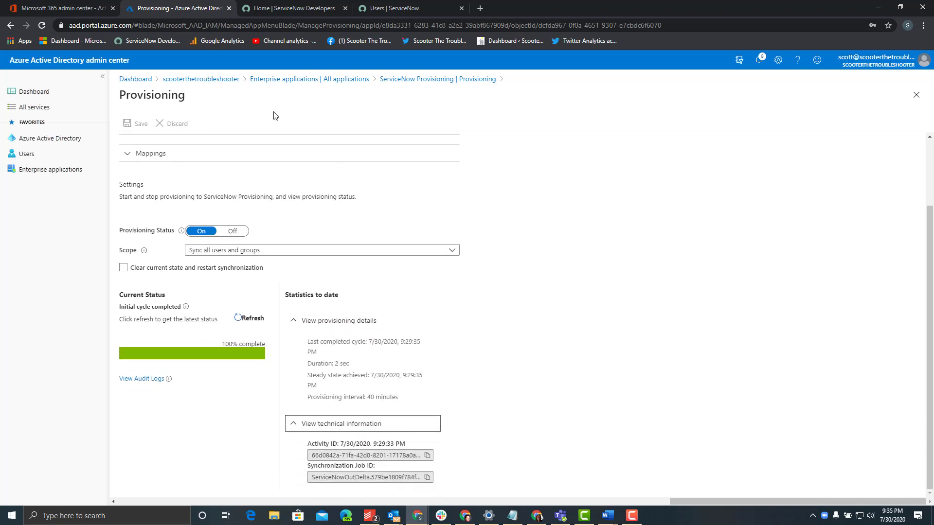
- Switch to ServiceNow, reload the users list sorted by Created with newest first, and inspect one synced user's record before returning to the list
{"action": "left_click", "coordinate": [409, 8]}
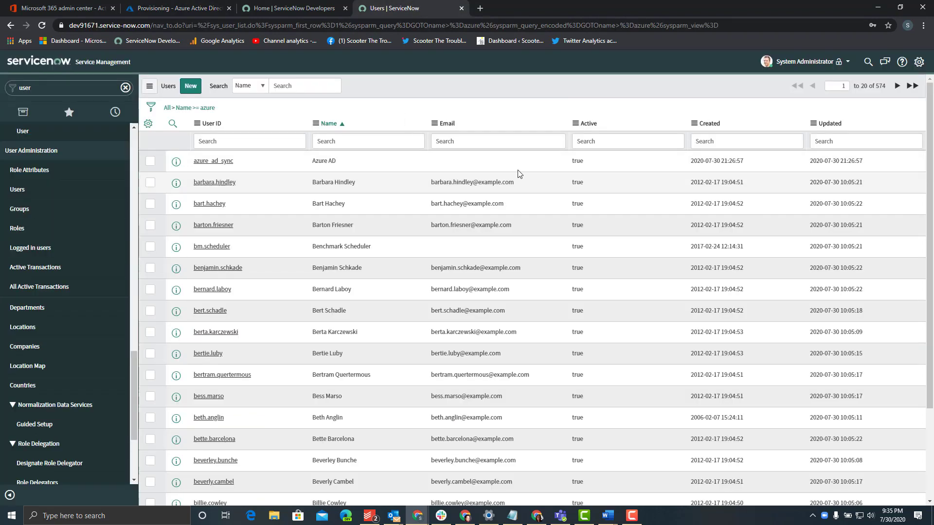
{"action": "left_click", "coordinate": [149, 87]}
{"action": "left_click", "coordinate": [175, 141]}
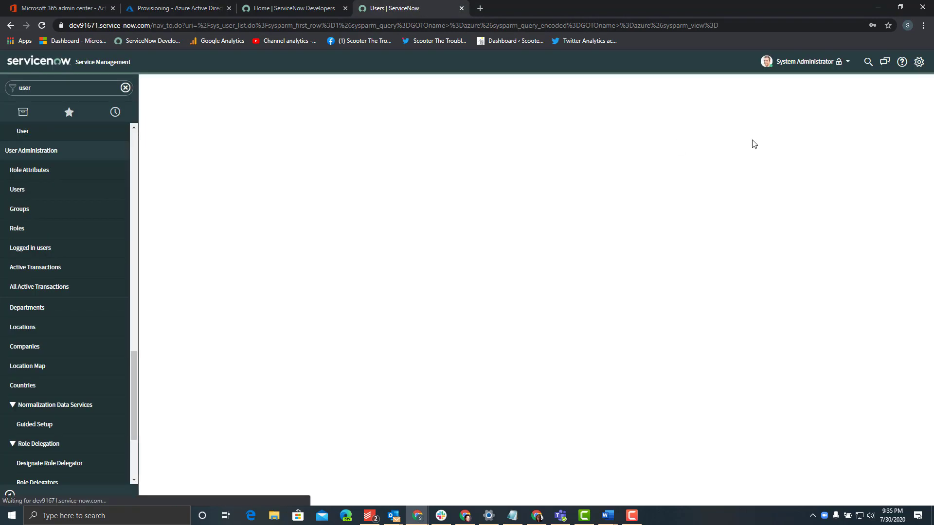
{"action": "left_click", "coordinate": [709, 125]}
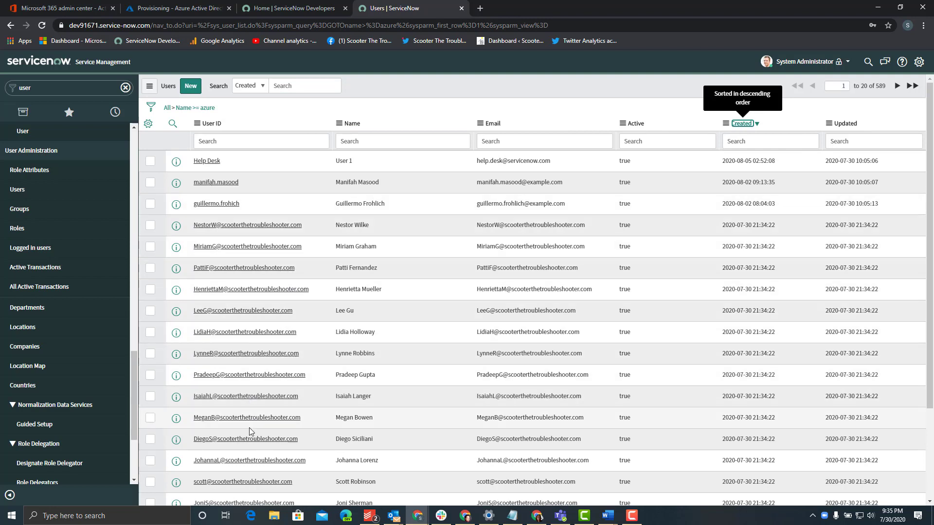
{"action": "scroll", "coordinate": [252, 422], "scroll_direction": "down", "scroll_amount": 2}
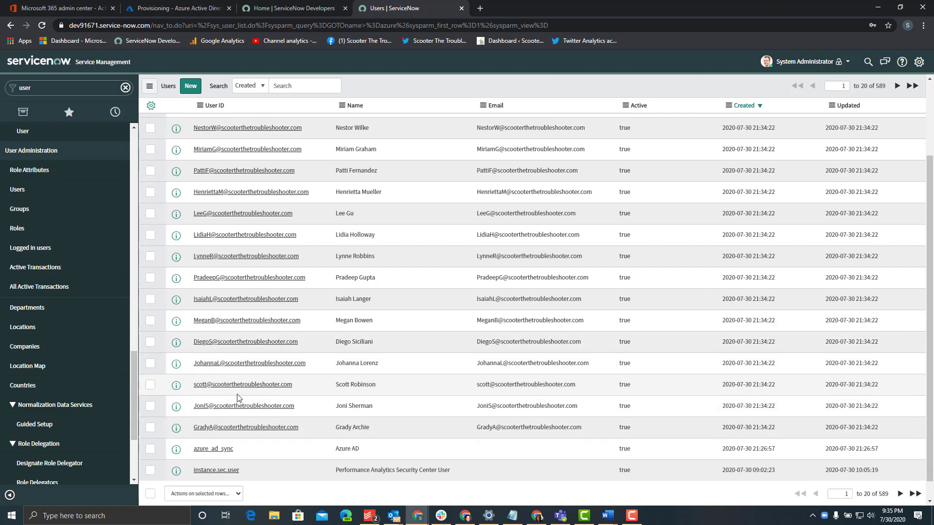
{"action": "left_click", "coordinate": [240, 385]}
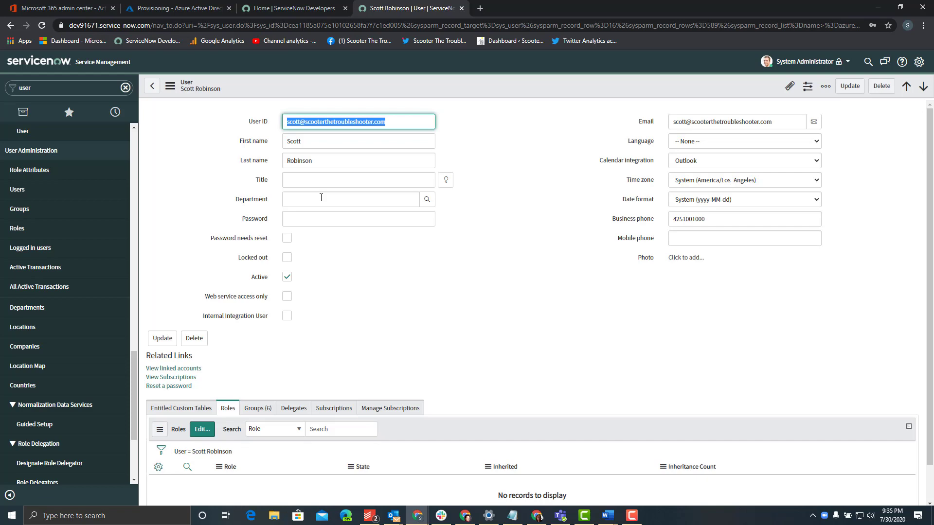
{"action": "left_click", "coordinate": [153, 86]}
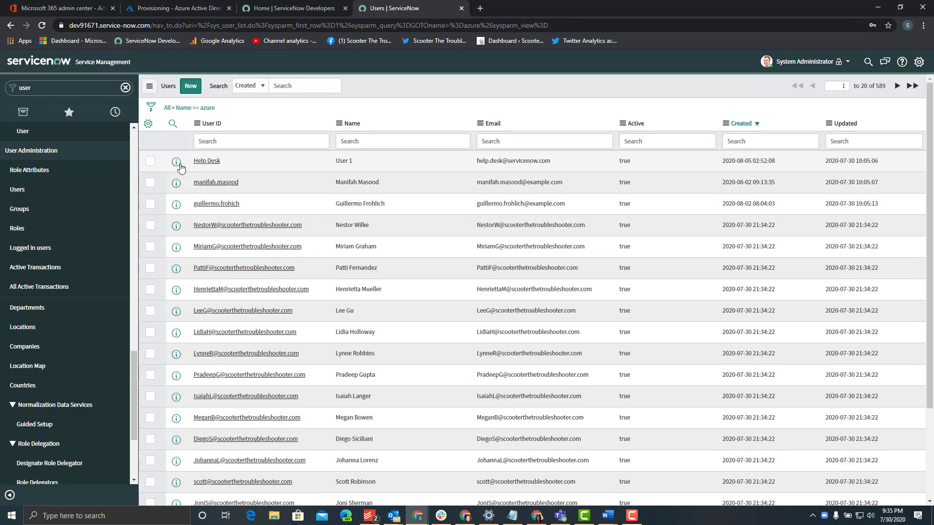
- Open the ServiceNow groups list and sort it by Updated in descending order
{"action": "scroll", "coordinate": [68, 335], "scroll_direction": "down", "scroll_amount": 1}
{"action": "left_click", "coordinate": [37, 165]}
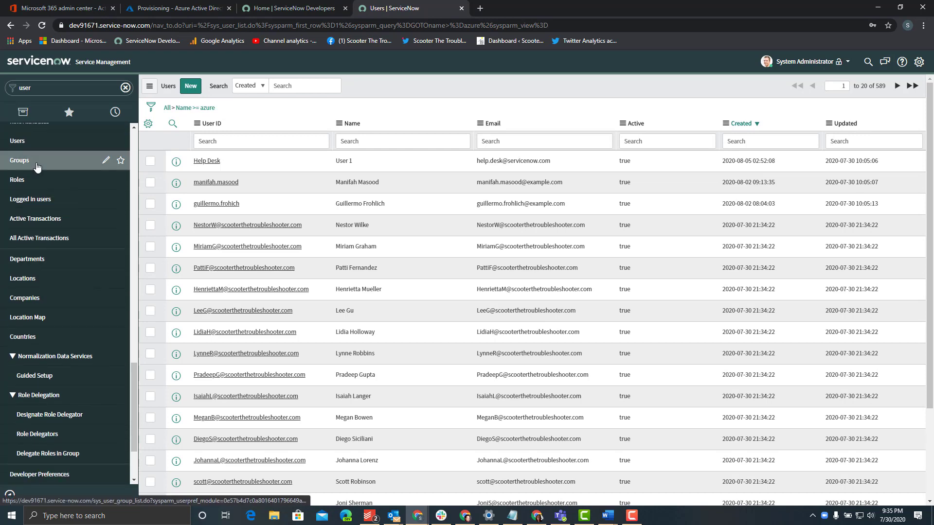
{"action": "scroll", "coordinate": [333, 375], "scroll_direction": "down", "scroll_amount": 2}
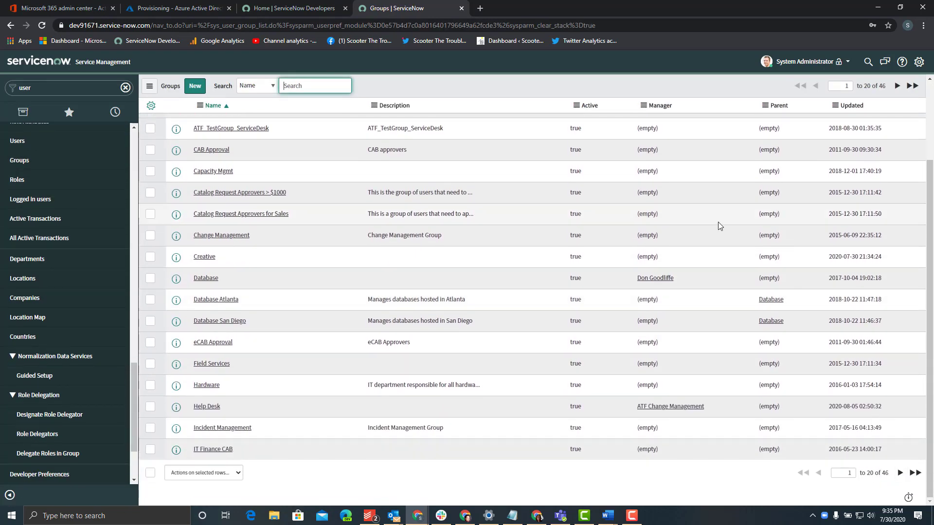
{"action": "scroll", "coordinate": [722, 229], "scroll_direction": "up", "scroll_amount": 2}
{"action": "left_click", "coordinate": [850, 123]}
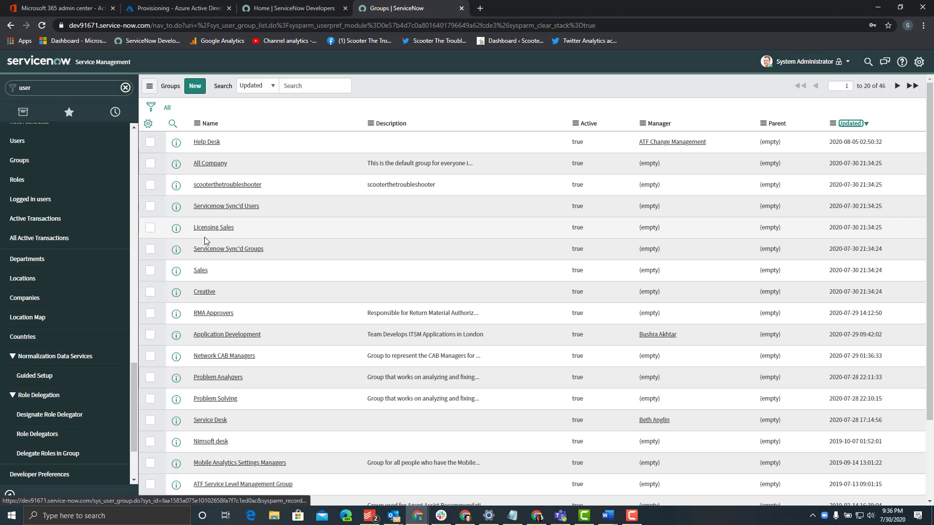
- Open the Sales group record and check its group members, including the empty entry
{"action": "left_click", "coordinate": [202, 272]}
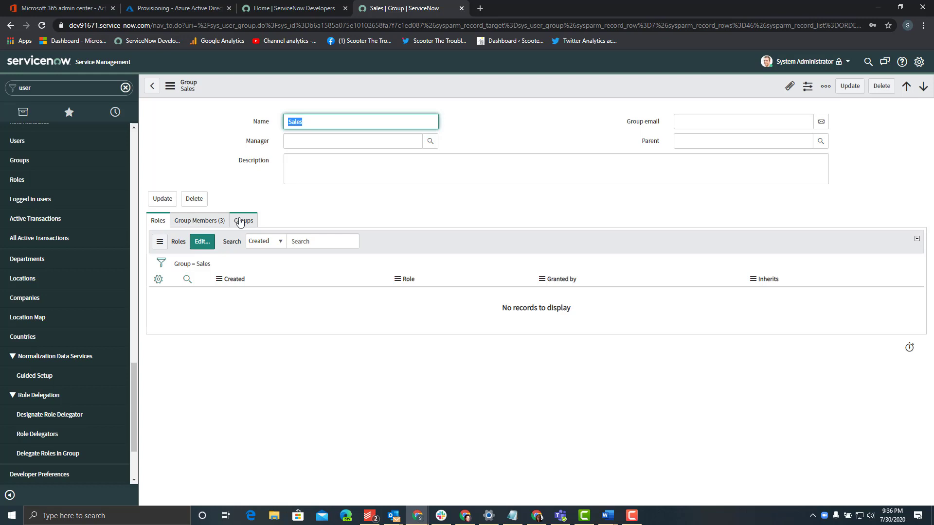
{"action": "left_click", "coordinate": [217, 221]}
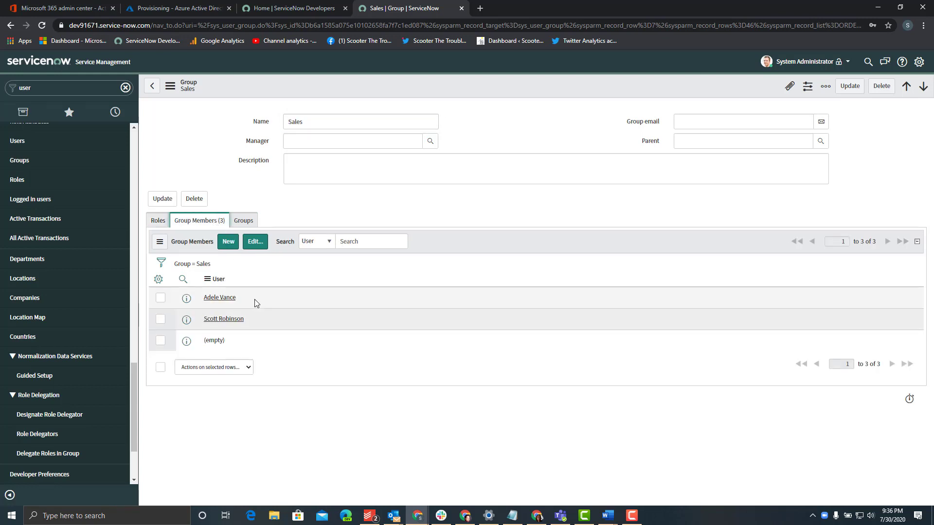
{"action": "double_click", "coordinate": [222, 341]}
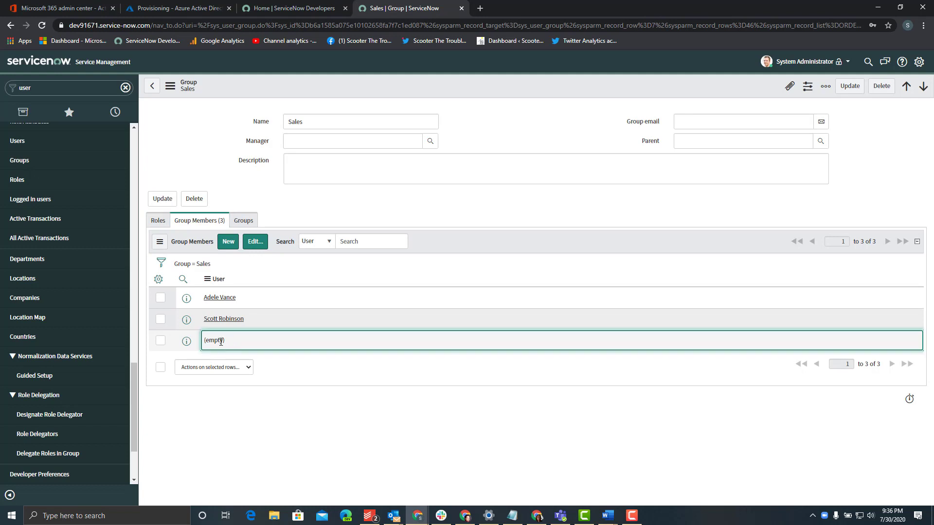